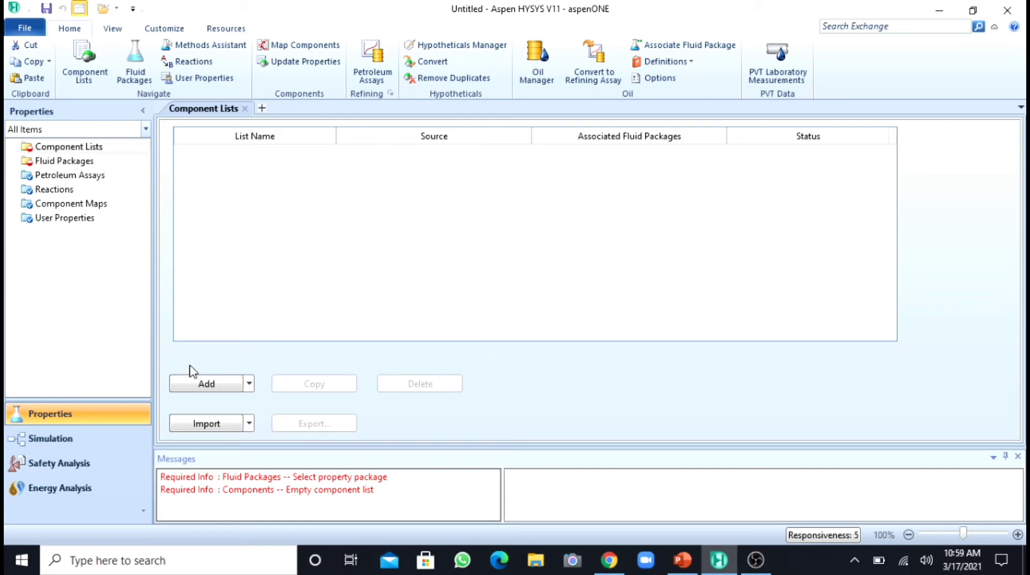
Check the heater problem statement in PowerPoint, and back in Aspen HYSYS create a component list containing Ethanol.
click(680, 560)
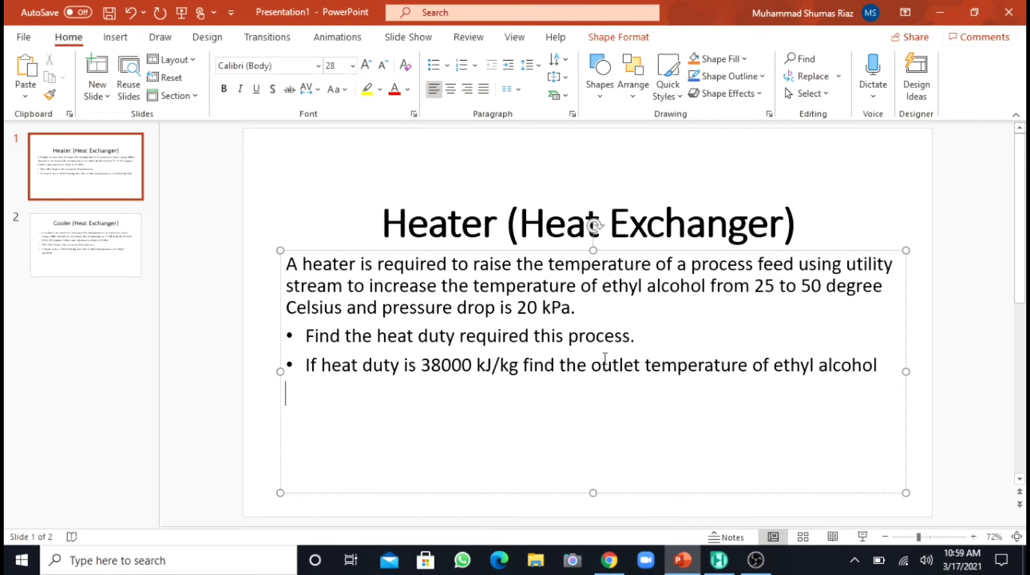
click(718, 567)
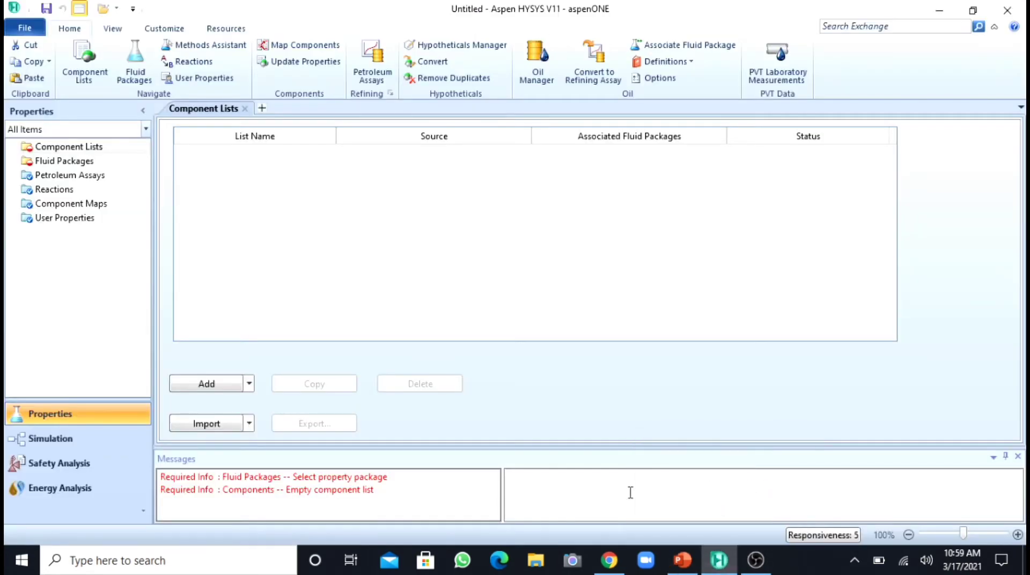
click(212, 383)
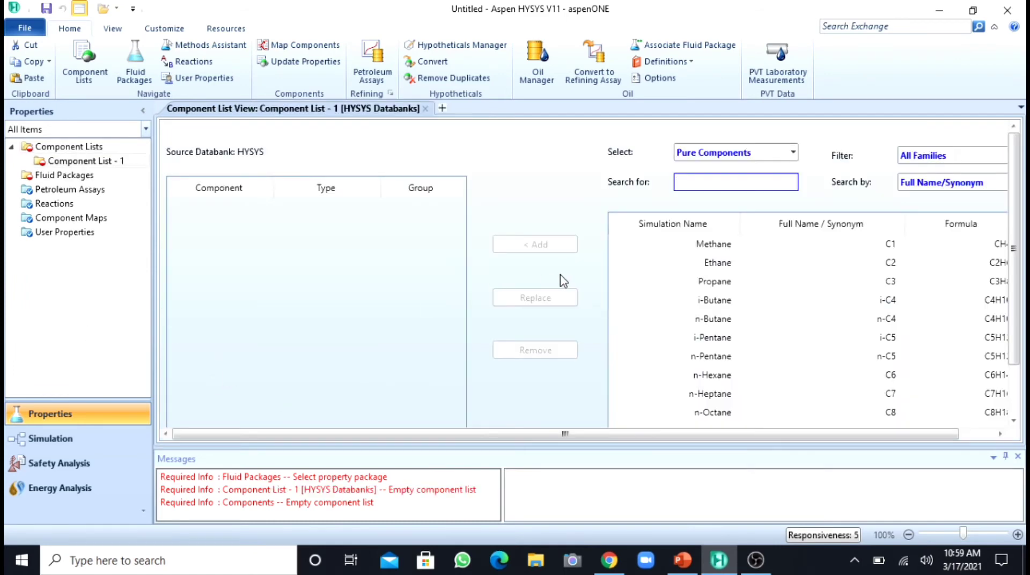
text(ethanol)
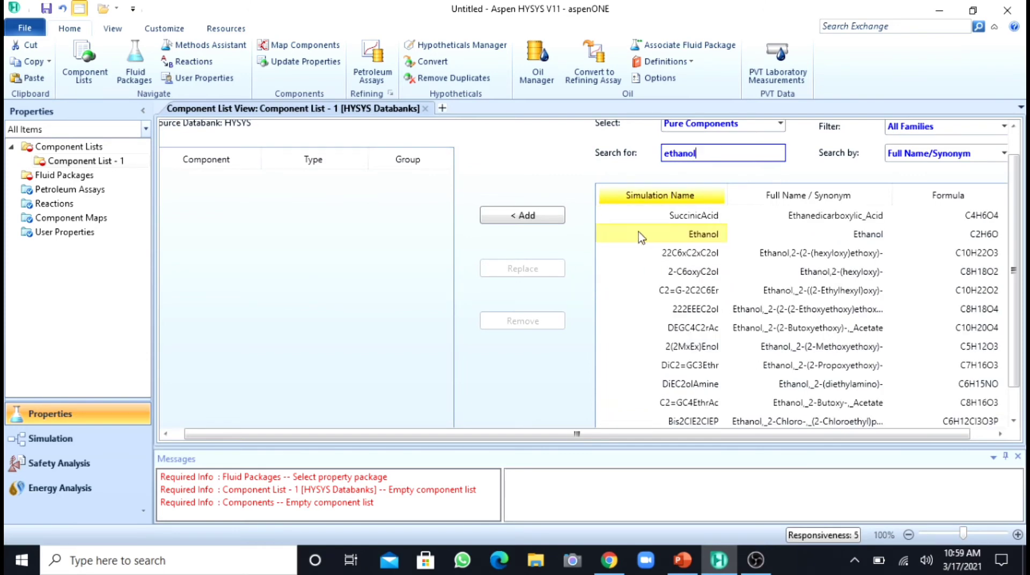
click(540, 214)
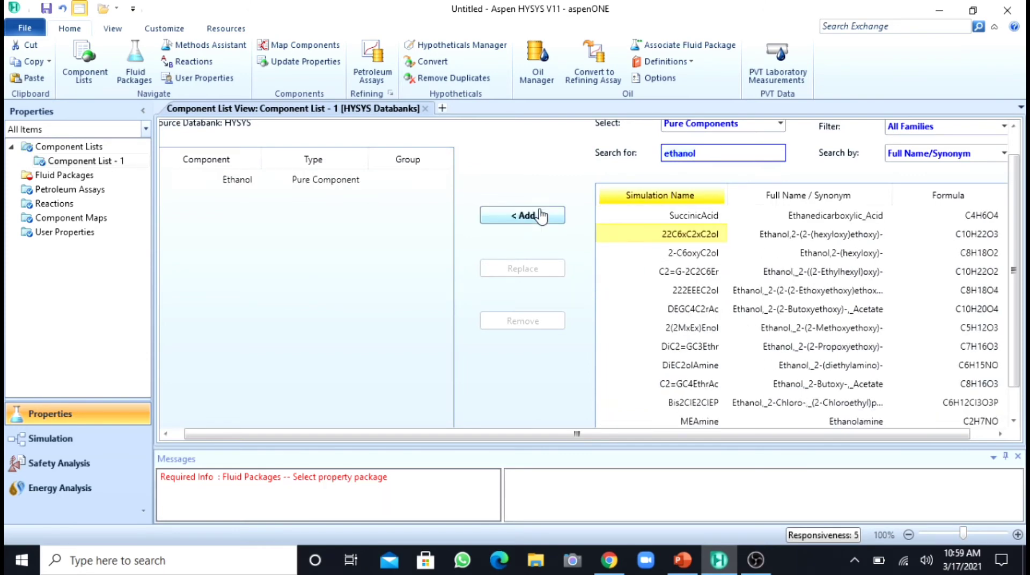
Add a fluid package that uses the NRTL property package for the component list.
click(46, 177)
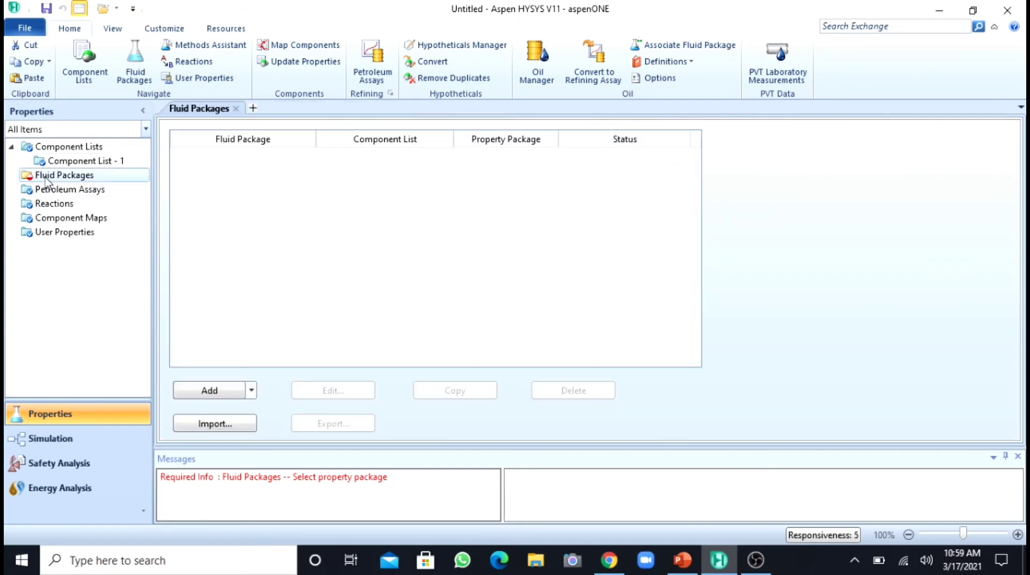
click(200, 392)
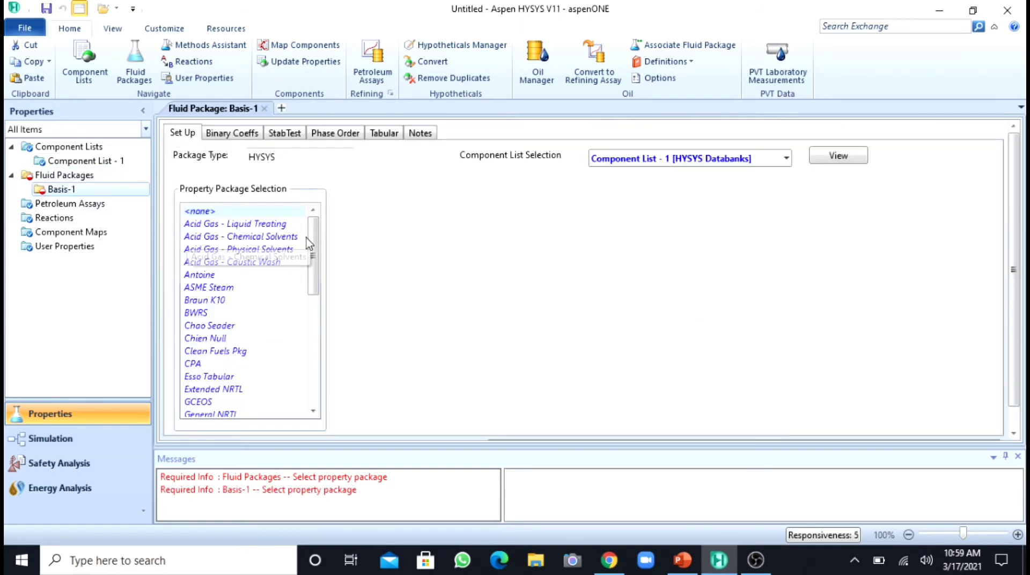
drag(314, 257, 313, 301)
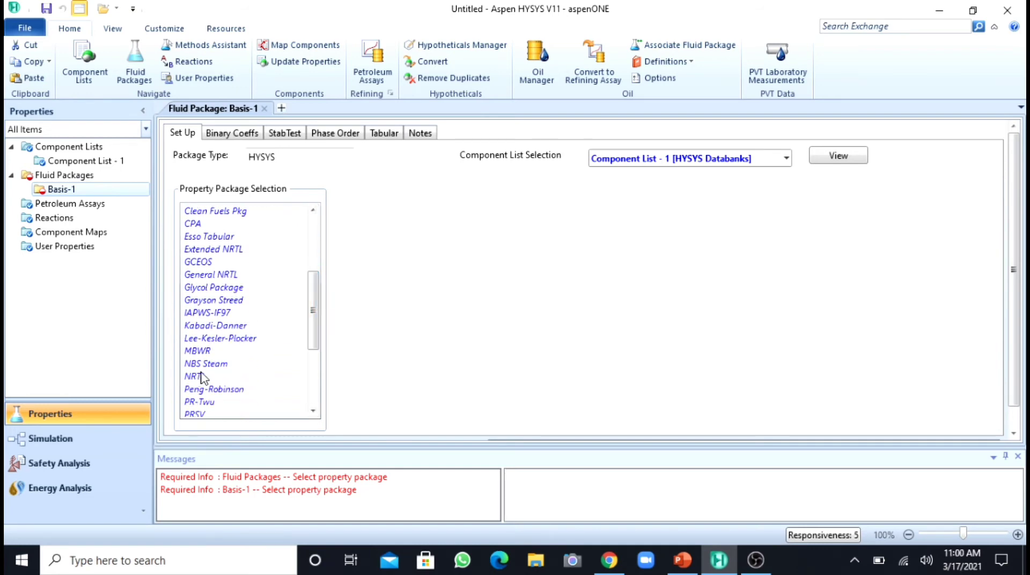
click(200, 377)
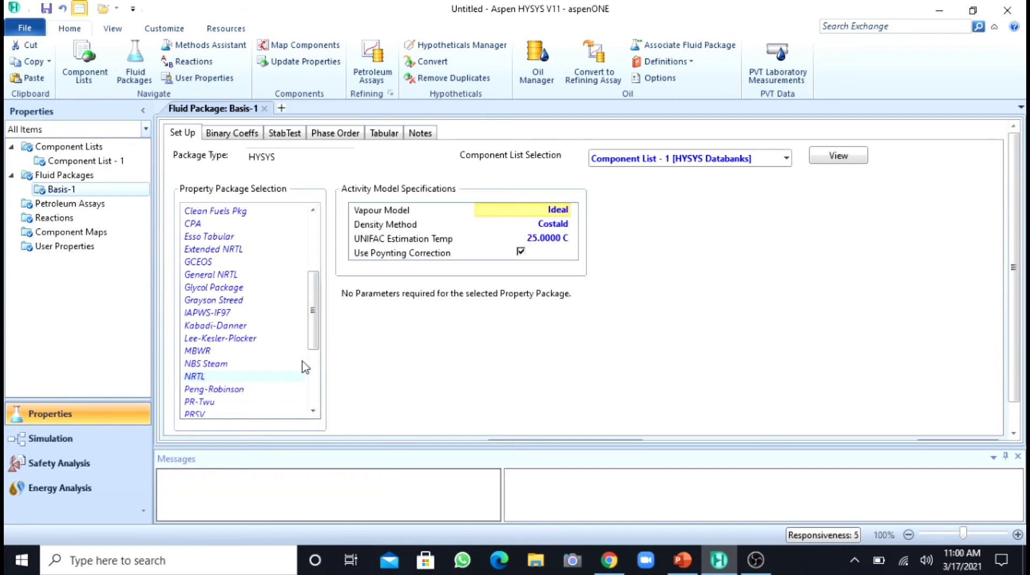
Enter the simulation environment, place a Heater on the flowsheet and open its specification window.
click(51, 438)
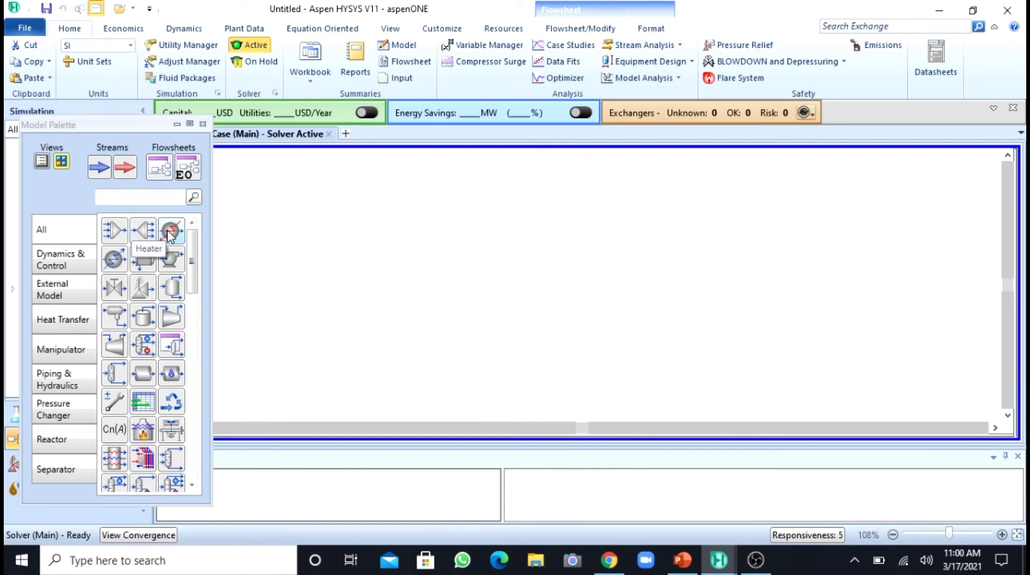
drag(168, 235, 393, 274)
double_click(426, 262)
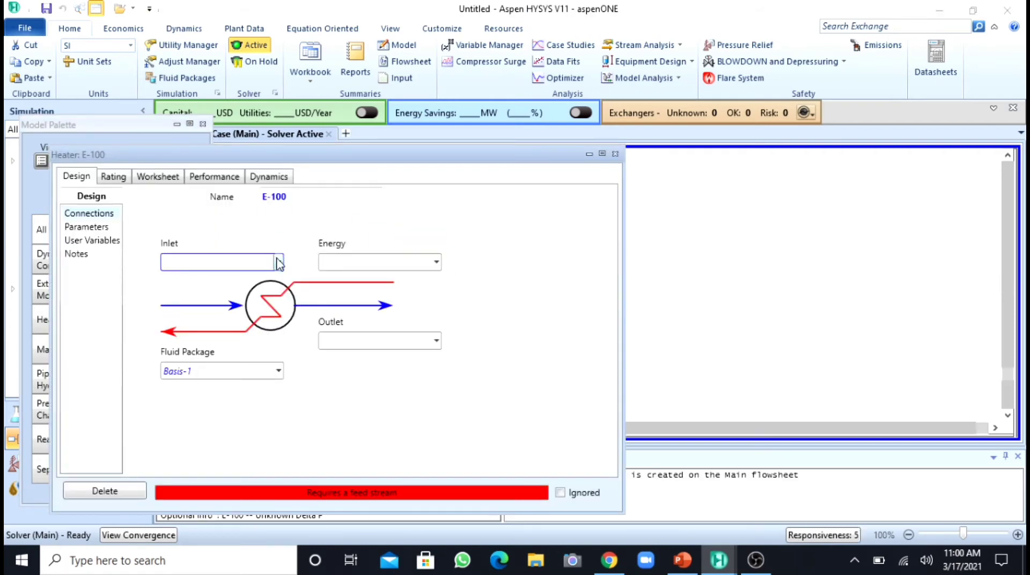
Connect the heater to inlet stream 1, outlet stream 2 and energy stream e.
click(278, 262)
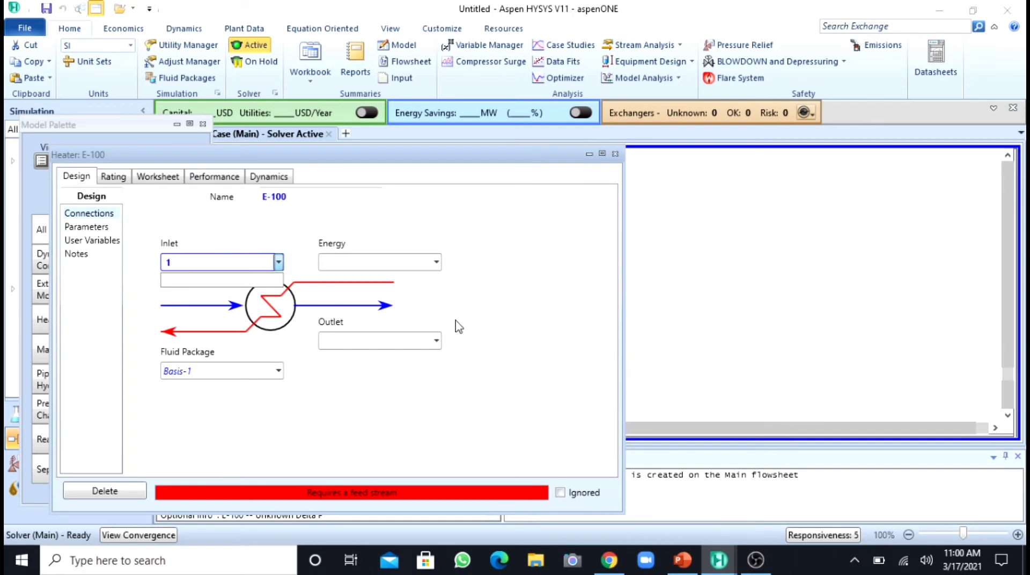
click(576, 355)
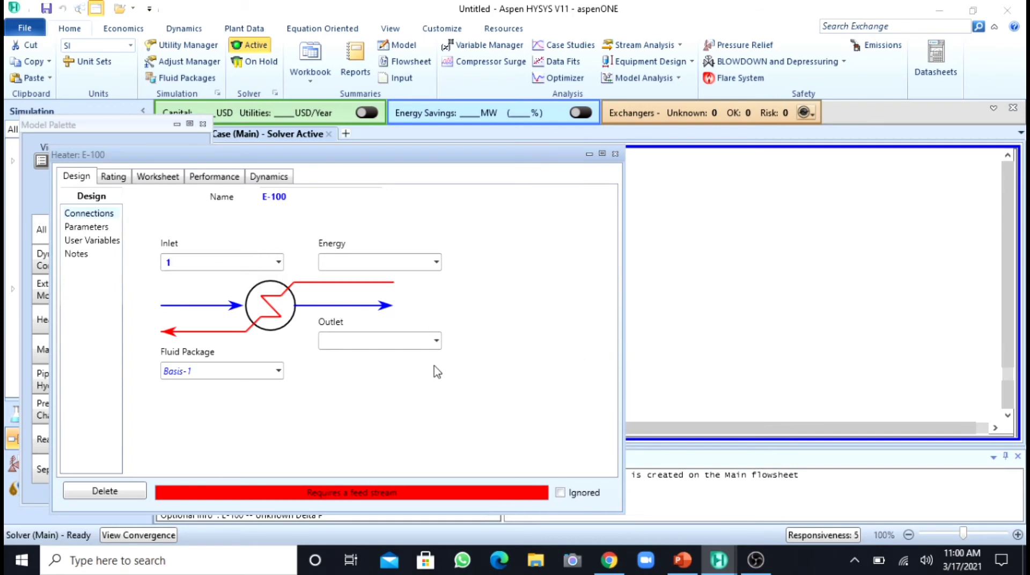
click(437, 341)
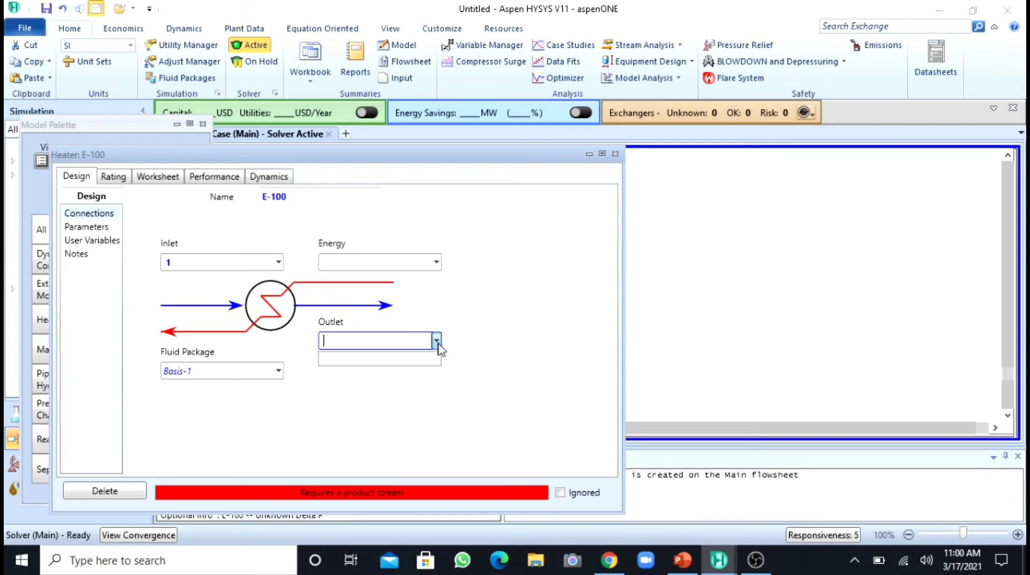
click(507, 342)
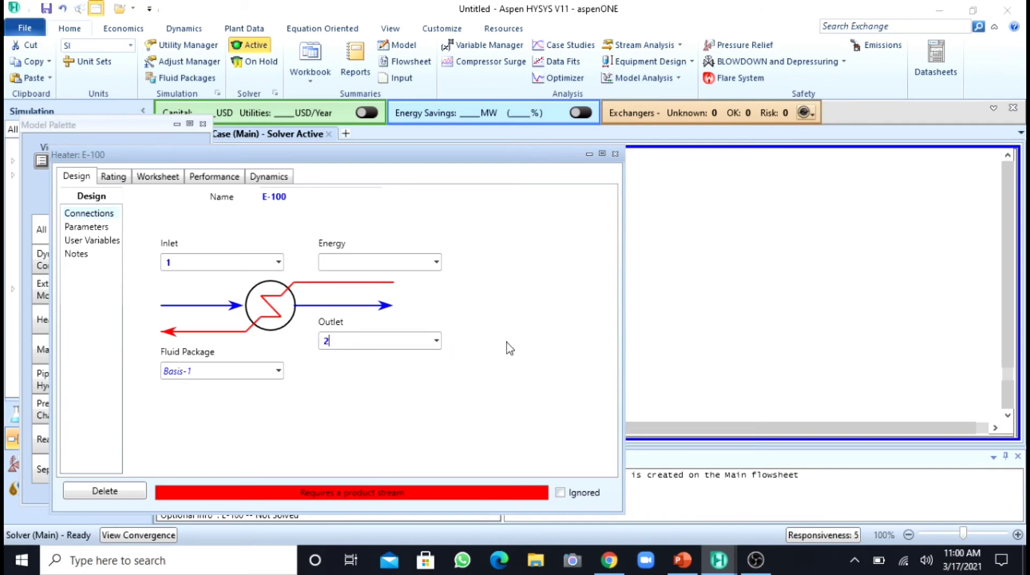
click(436, 262)
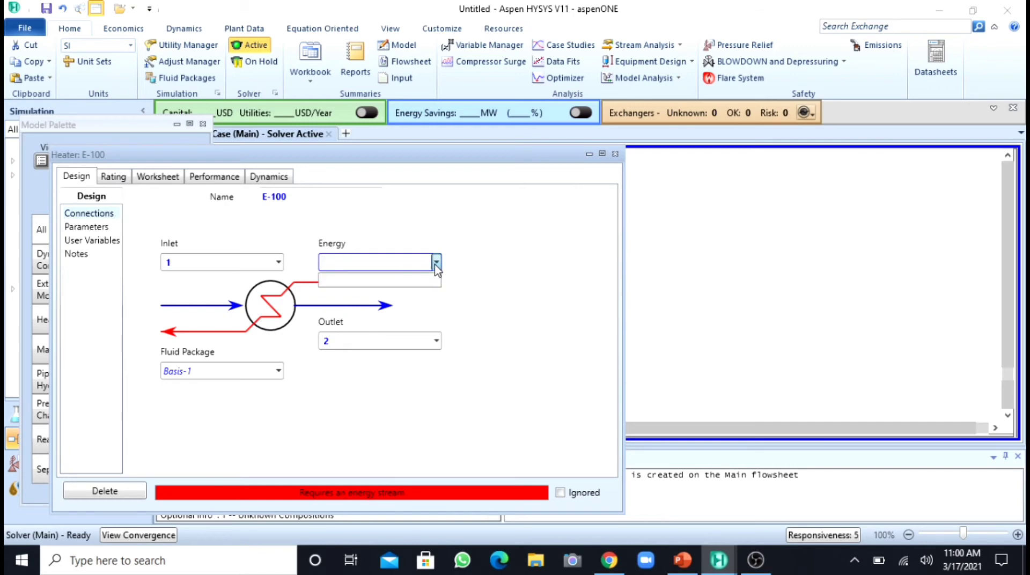
click(437, 264)
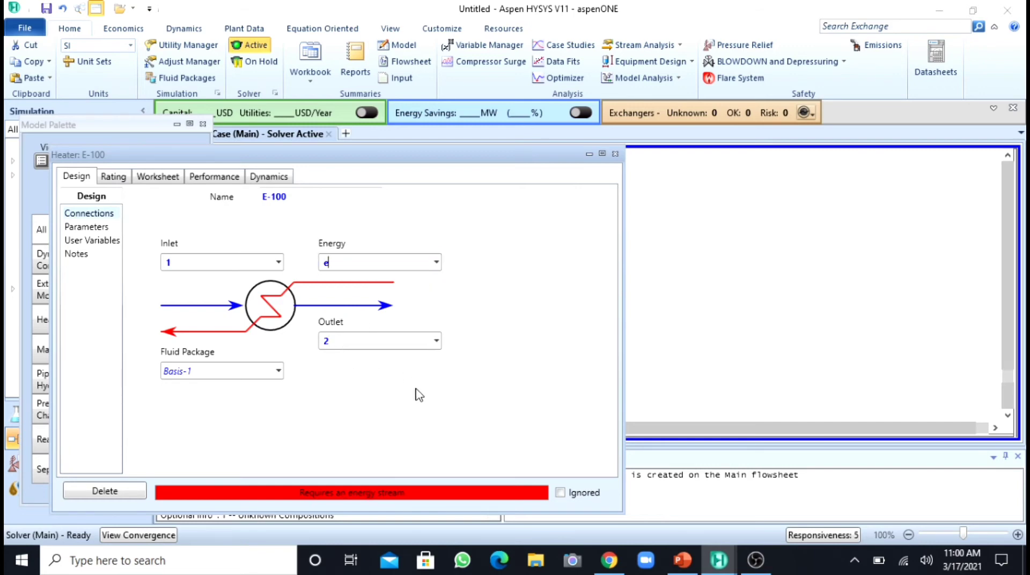
key(Return)
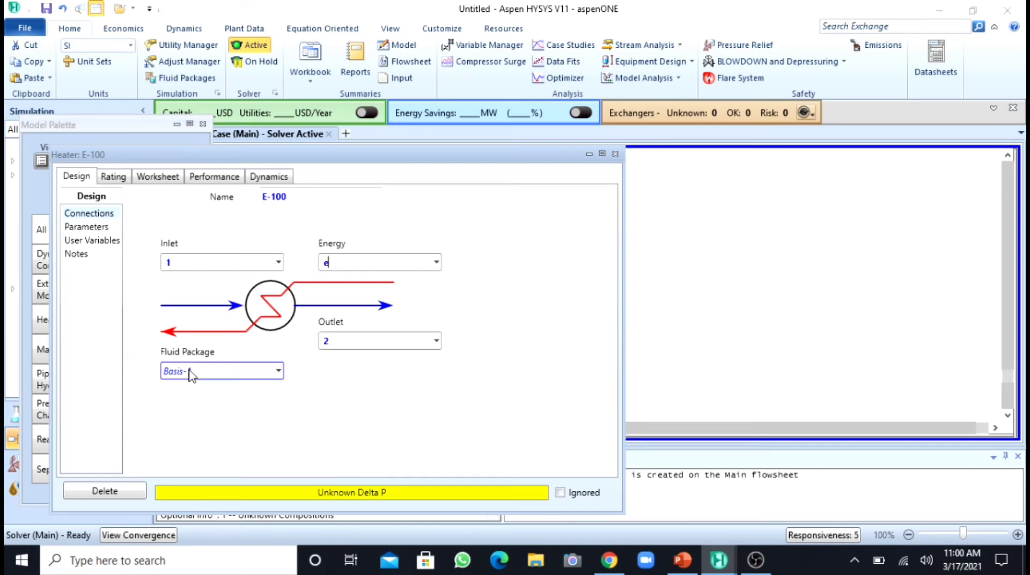
Set the heater's pressure drop (Delta P) to 20 kPa.
click(88, 229)
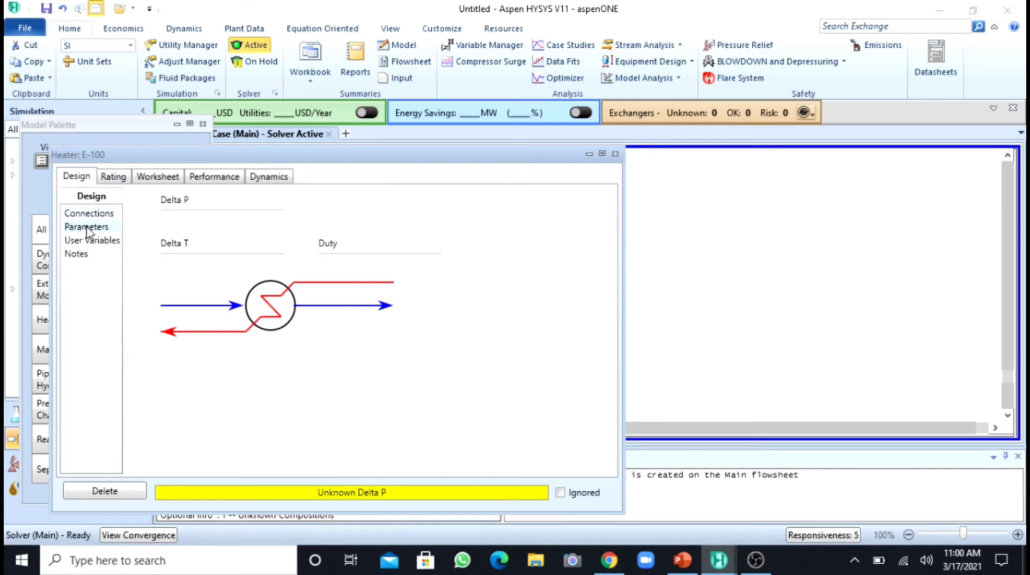
click(197, 217)
text(2)
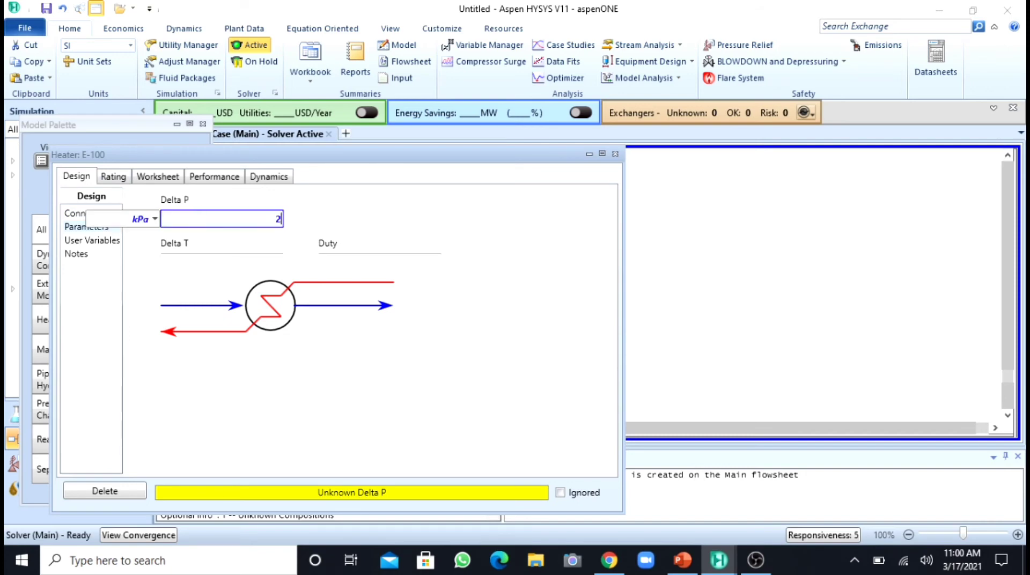
text(0)
key(Return)
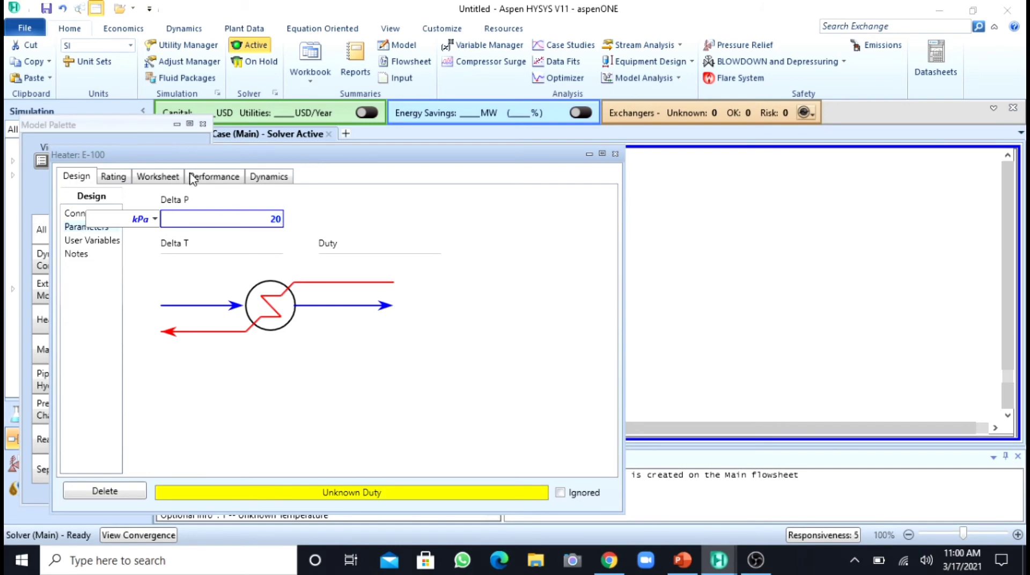
Specify inlet stream 1 in the heater's worksheet with temperature 25 C, pressure 101 kPa and molar flow 100 kgmole/h.
click(170, 178)
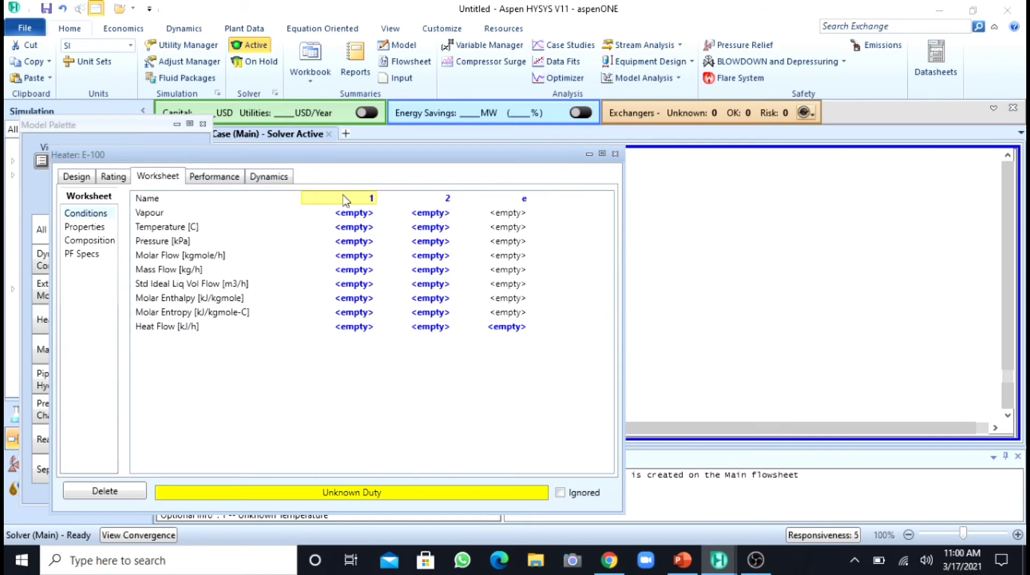
click(351, 230)
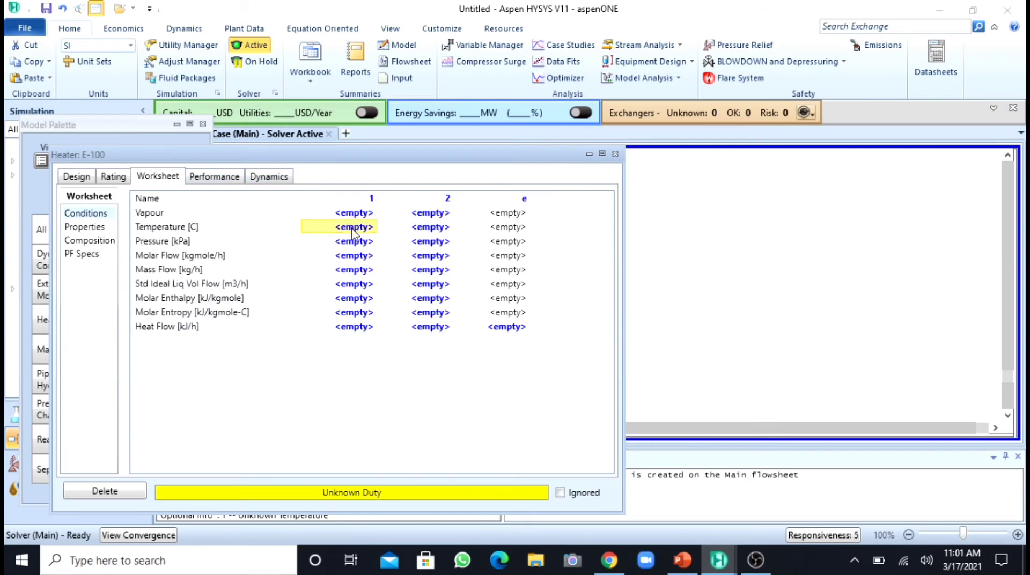
text(25)
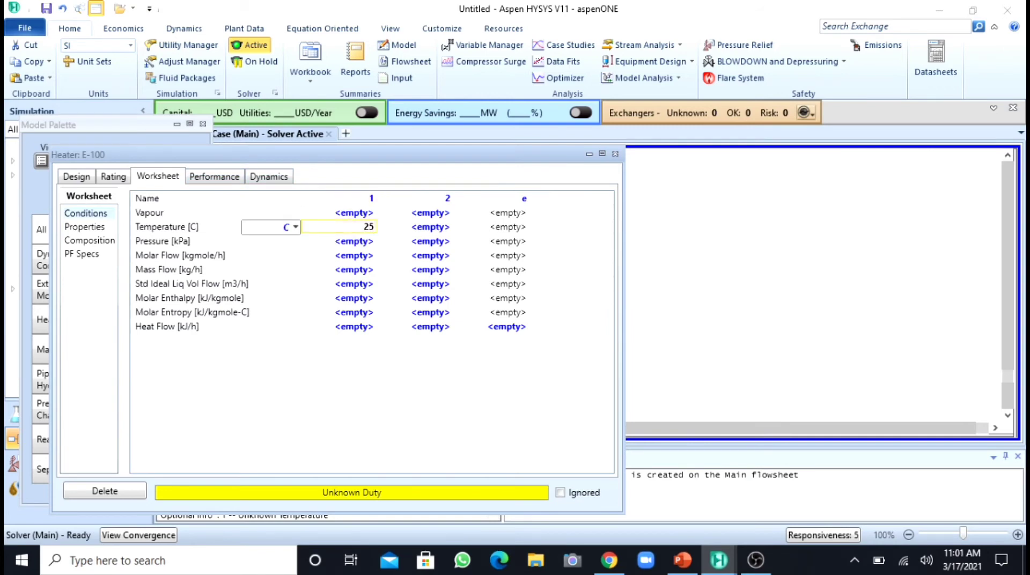
key(Return)
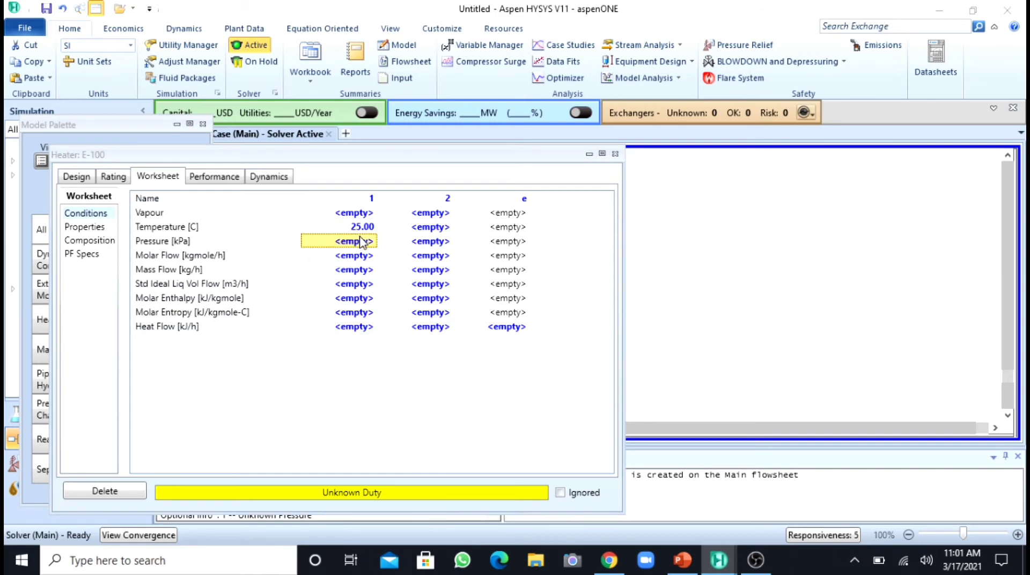
text(10)
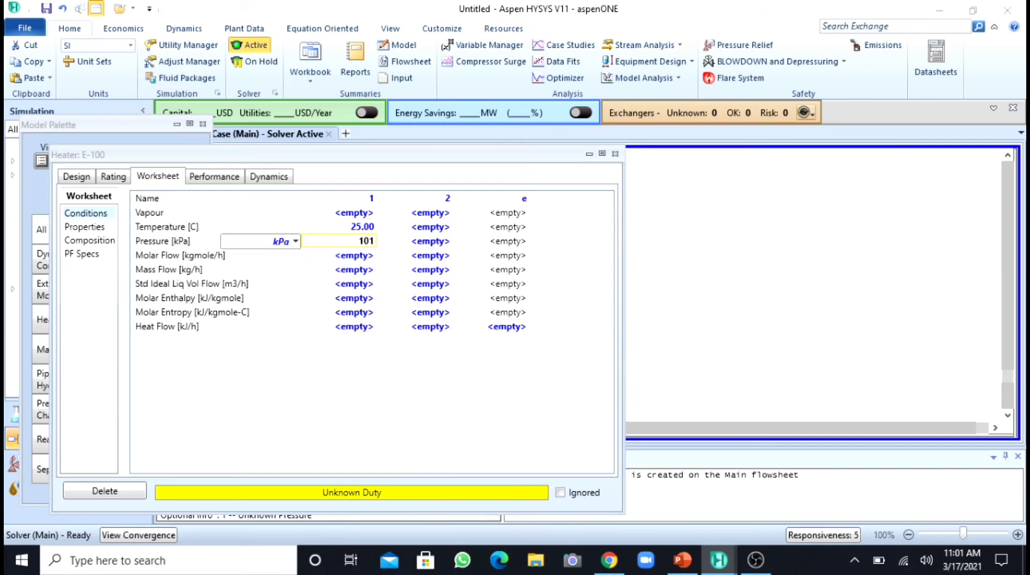
text(1)
key(Return)
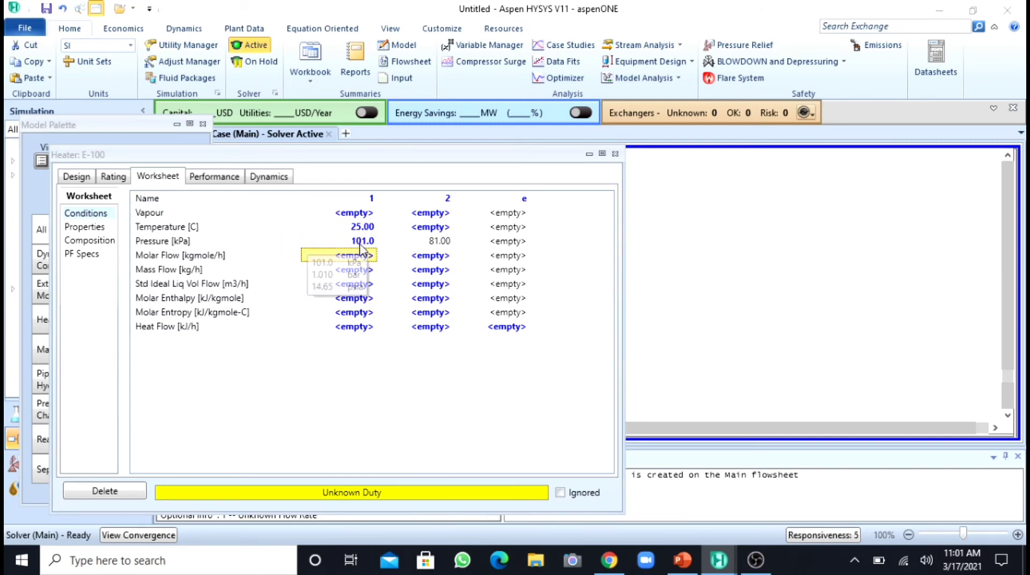
text(10)
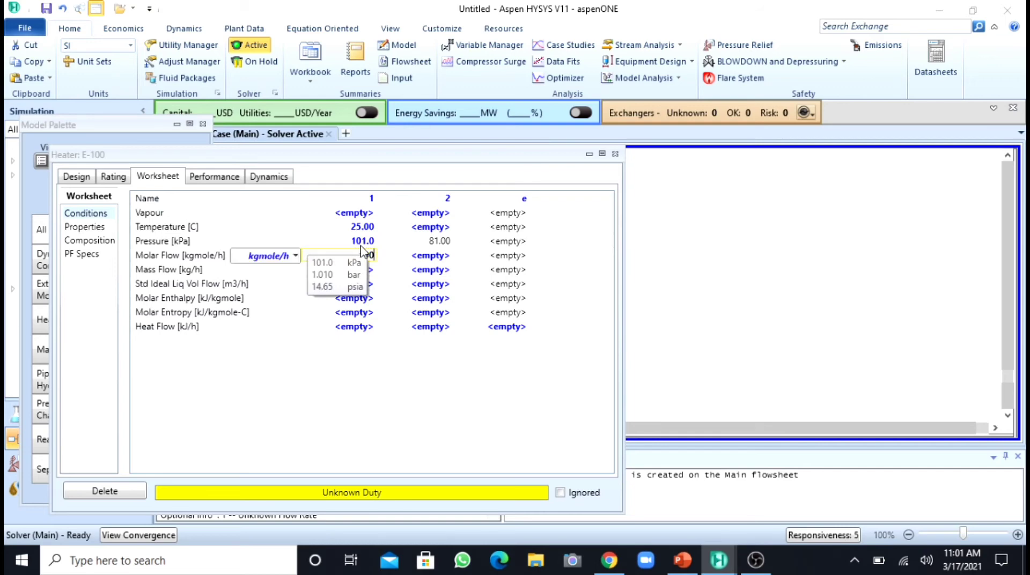
text(0)
key(Return)
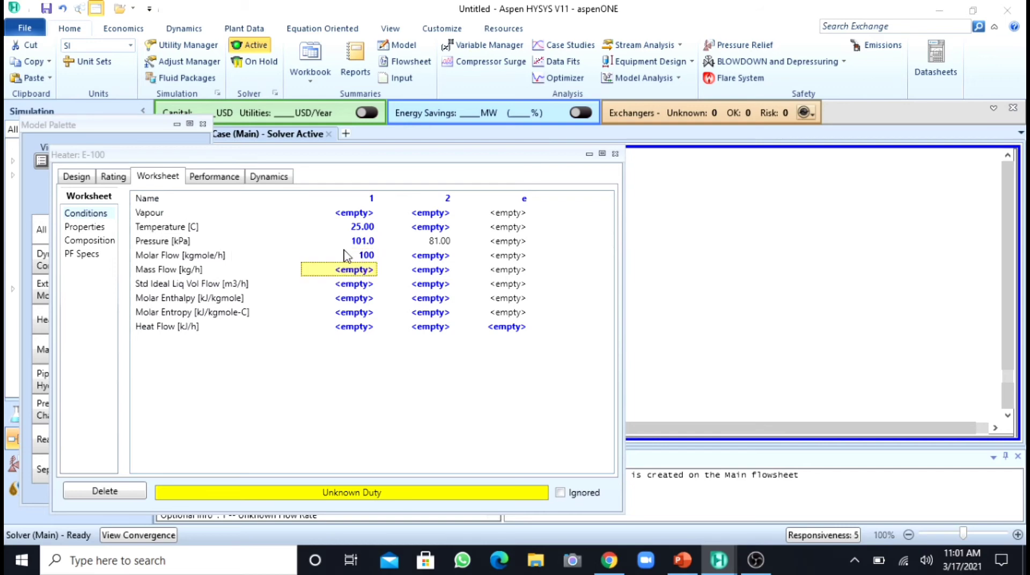
Define the composition of stream 1 as an Ethanol mole fraction of 1.
double_click(315, 256)
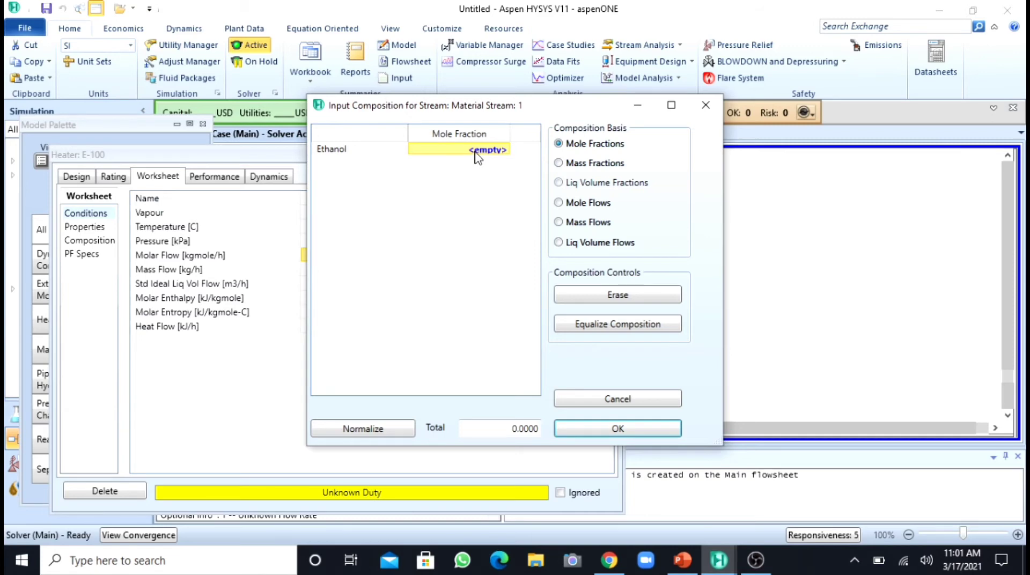
text(1)
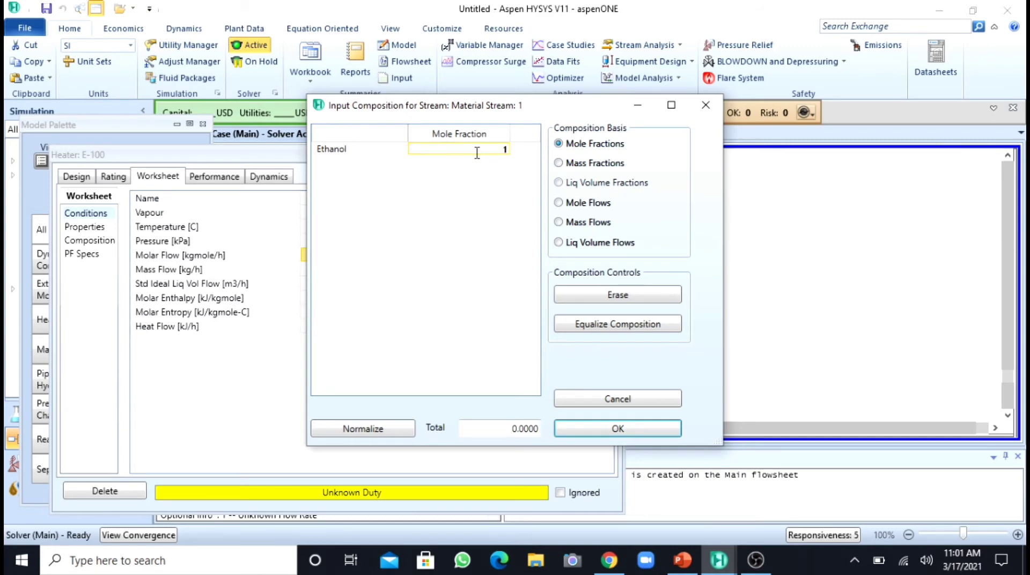
key(Return)
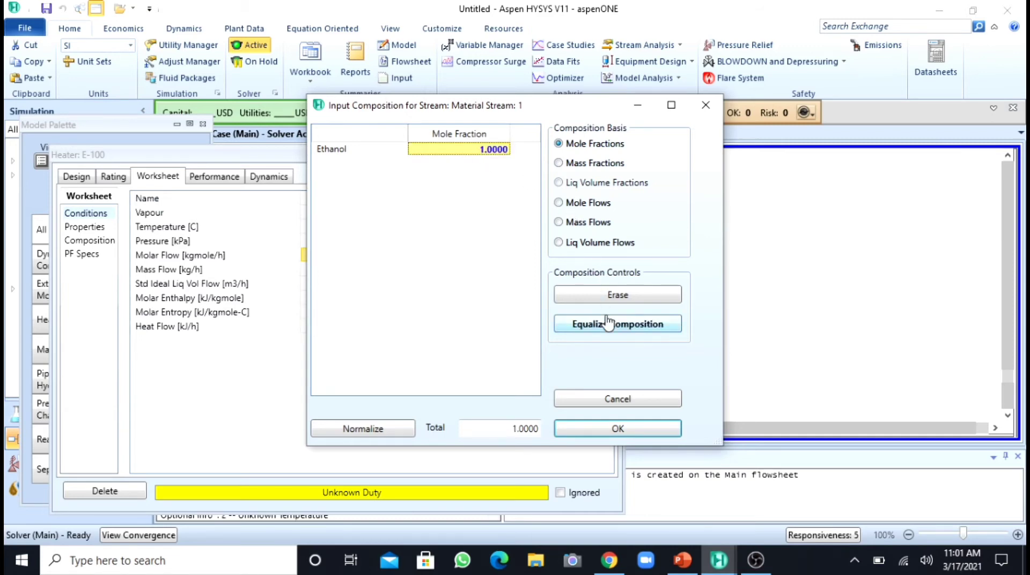
click(616, 428)
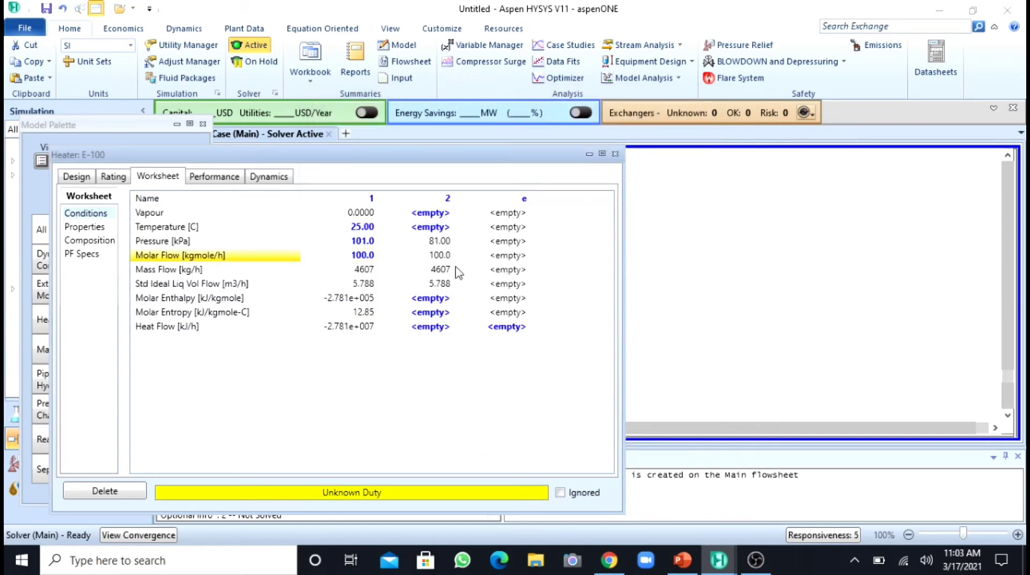
Set the temperature of outlet stream 2 to 50 C.
click(433, 232)
text(50)
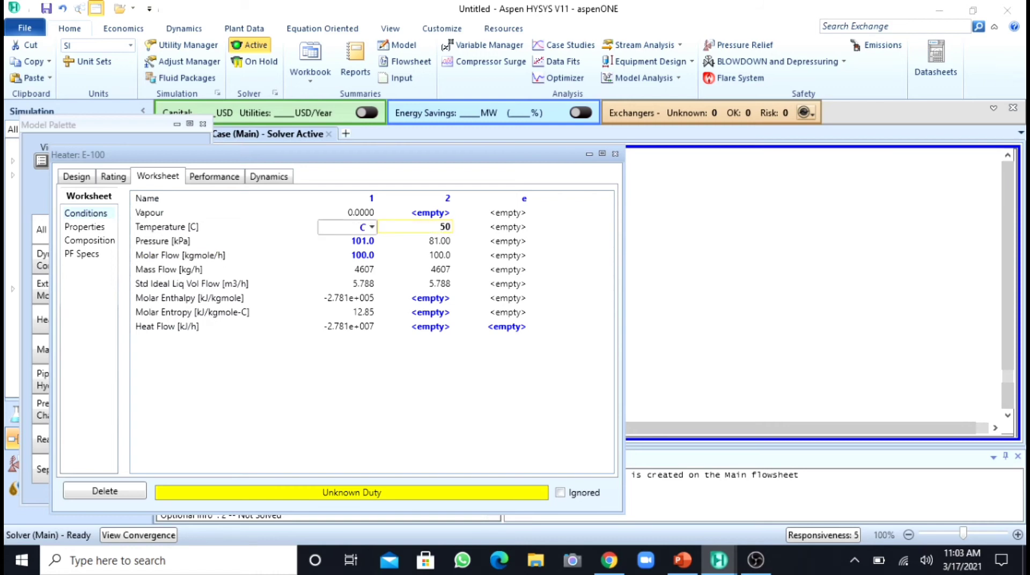
key(Return)
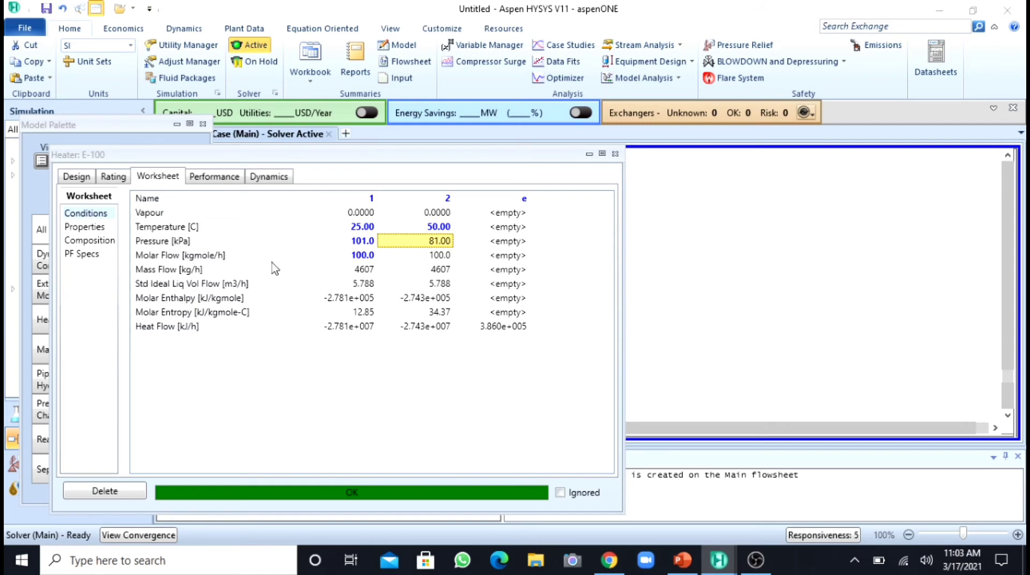
Check the heater's duty in its design parameters and read the second question on the heater slide in PowerPoint, returning to Aspen HYSYS.
click(76, 176)
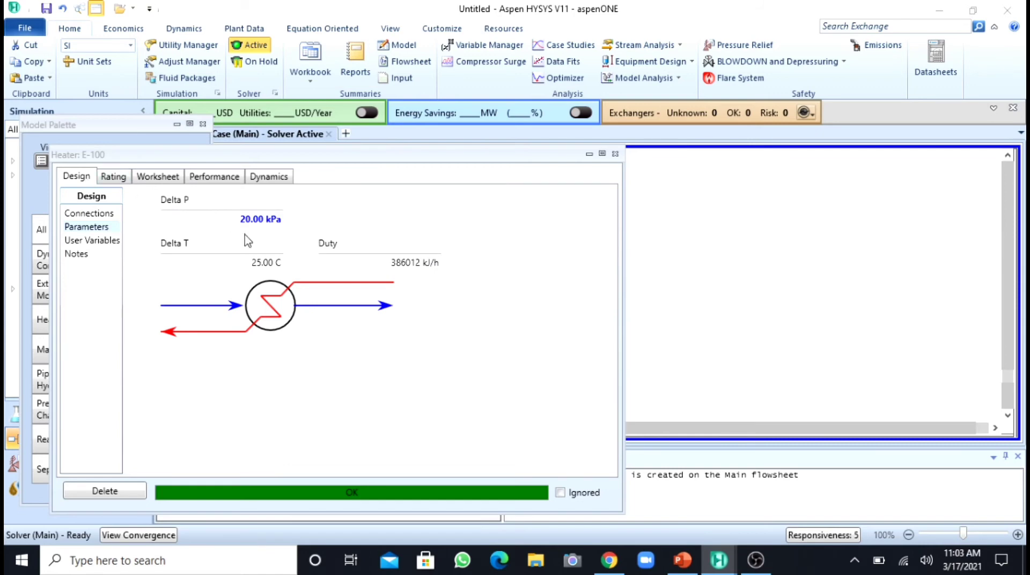
mouse_move(394, 266)
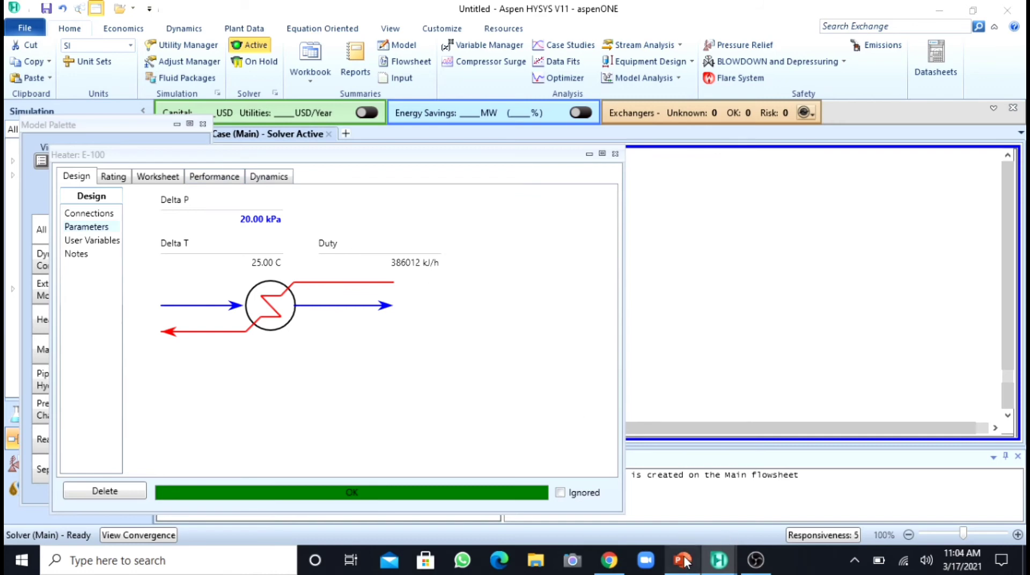
mouse_move(682, 560)
click(686, 527)
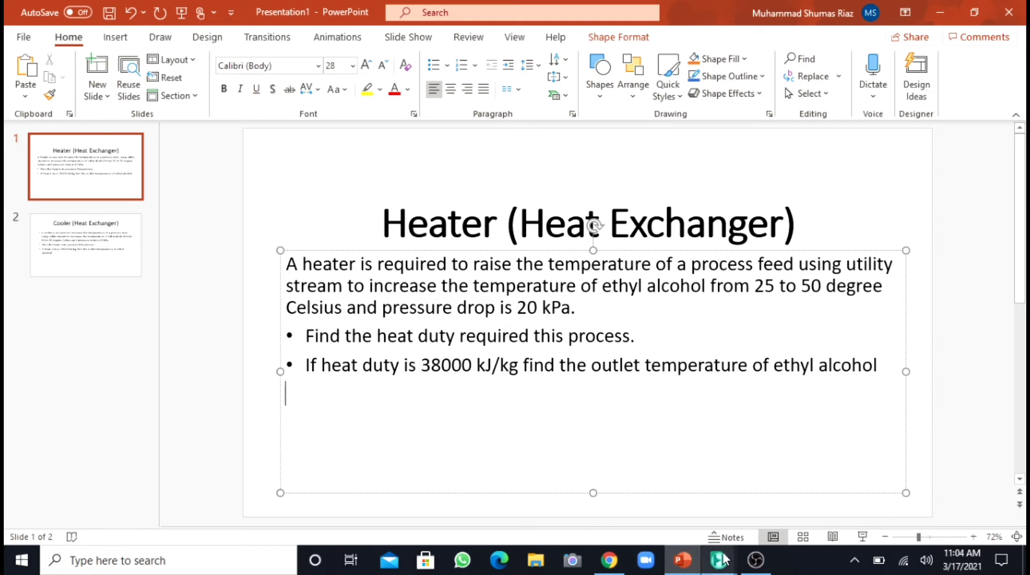
mouse_move(719, 559)
click(663, 499)
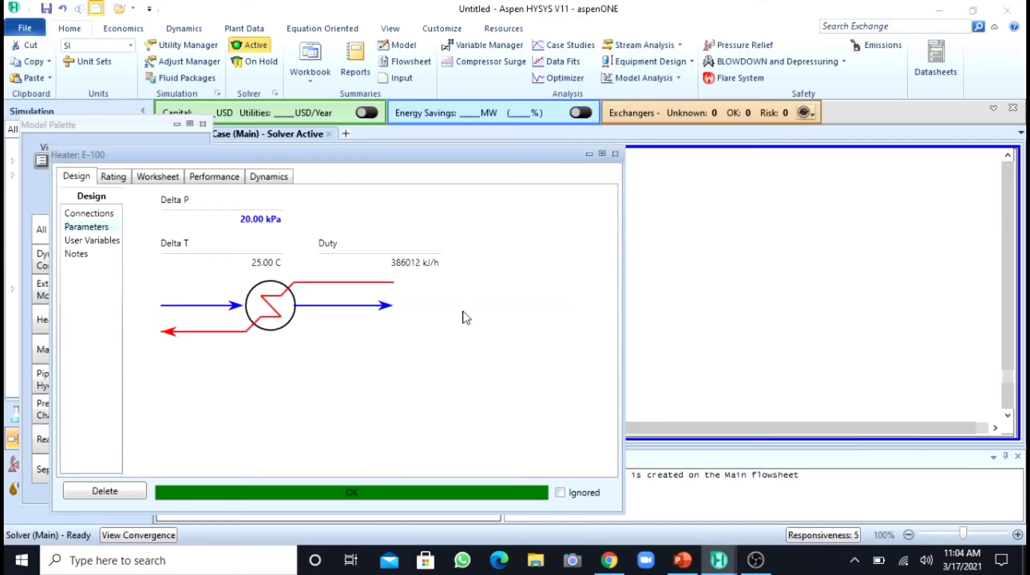
Clear the specified temperature of outlet stream 2 in the heater's worksheet.
click(154, 176)
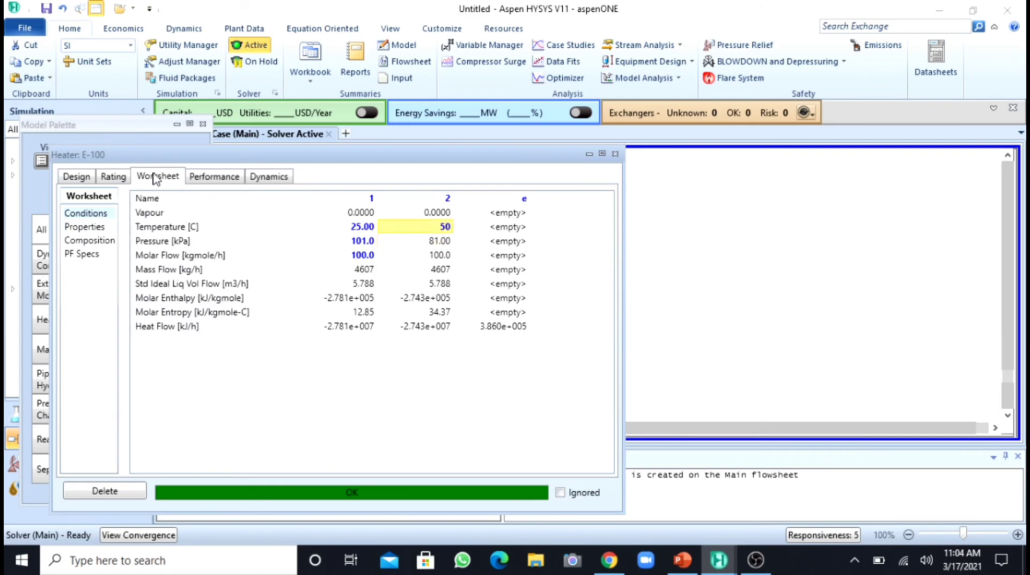
right_click(444, 227)
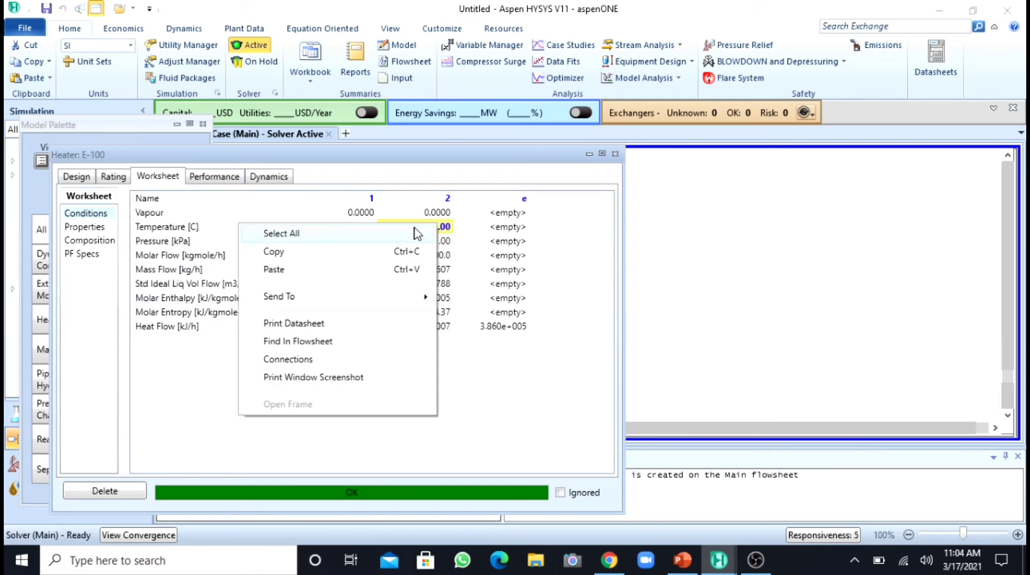
click(445, 228)
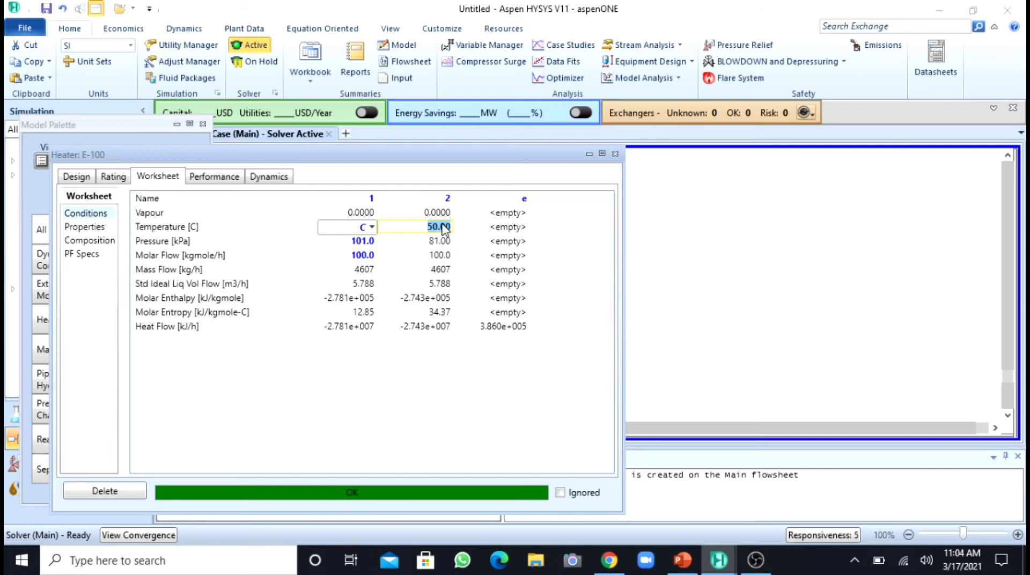
right_click(445, 227)
click(388, 234)
key(Return)
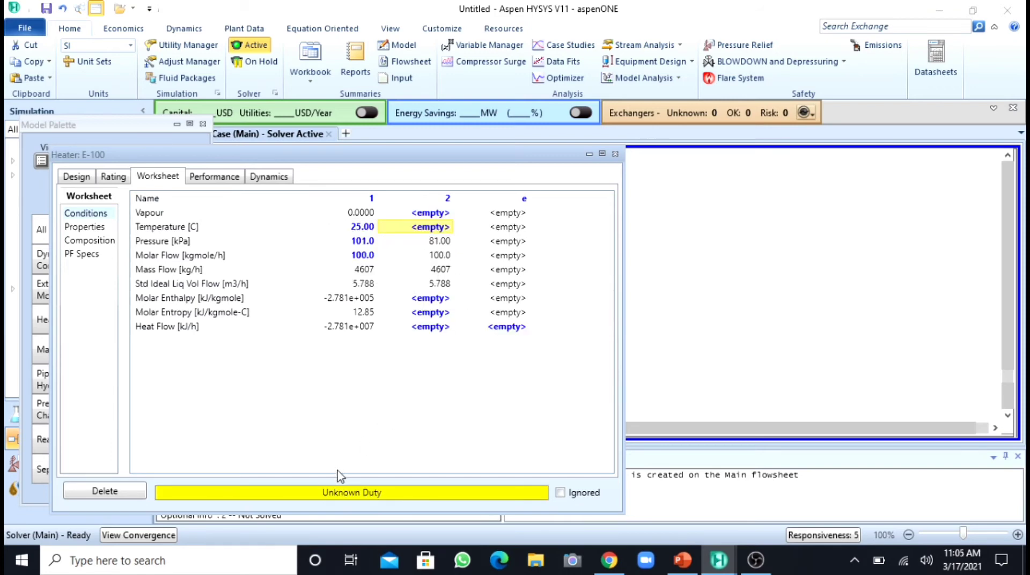
Set the heater's duty to 38000 kJ/h in its design parameters.
click(83, 181)
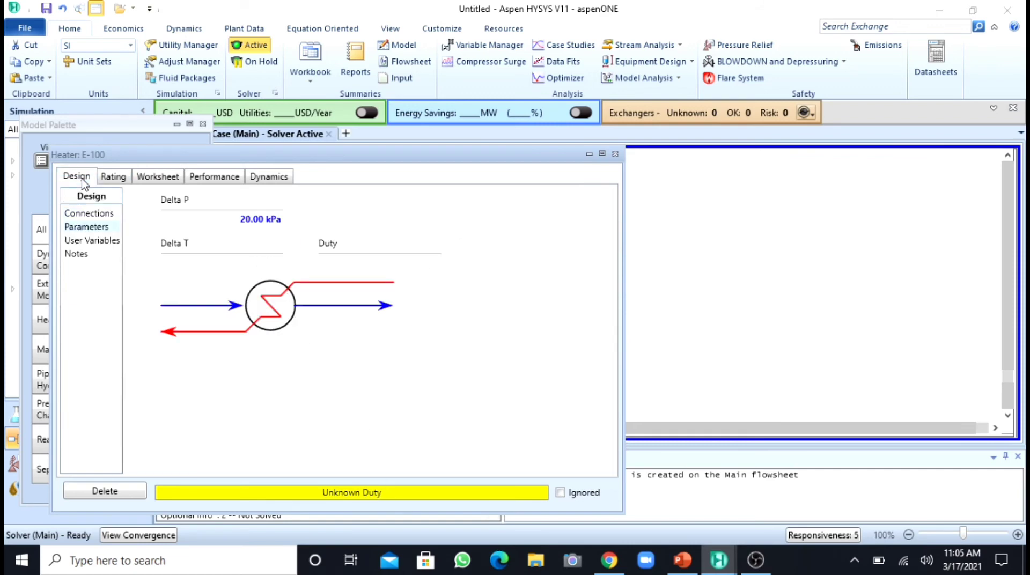
click(357, 262)
text(3)
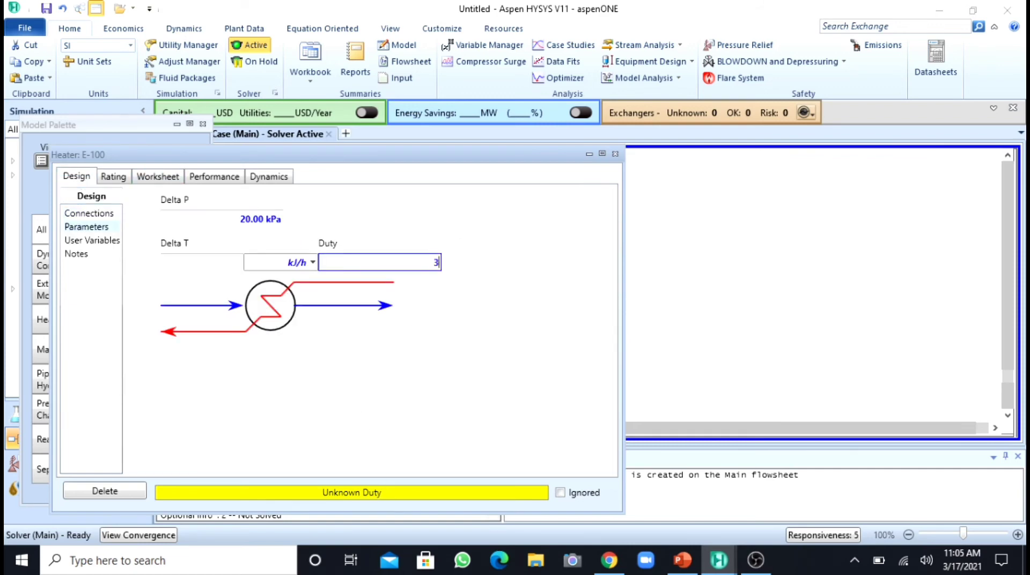
text(8000)
key(Return)
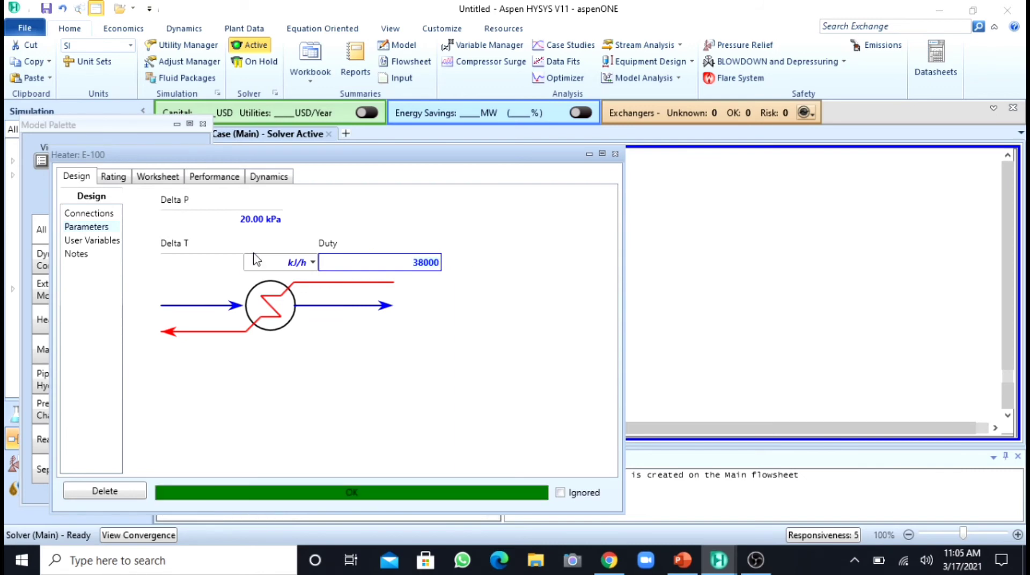
Examine the temperature and pressure of outlet stream 2 in the worksheet and the heater's Delta T and duty.
click(168, 176)
mouse_move(355, 231)
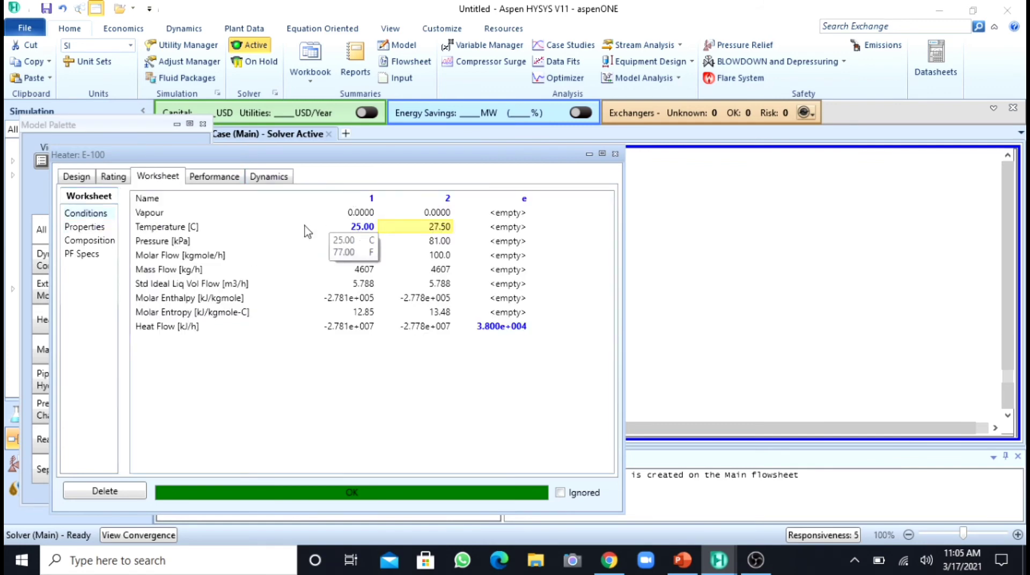
click(71, 177)
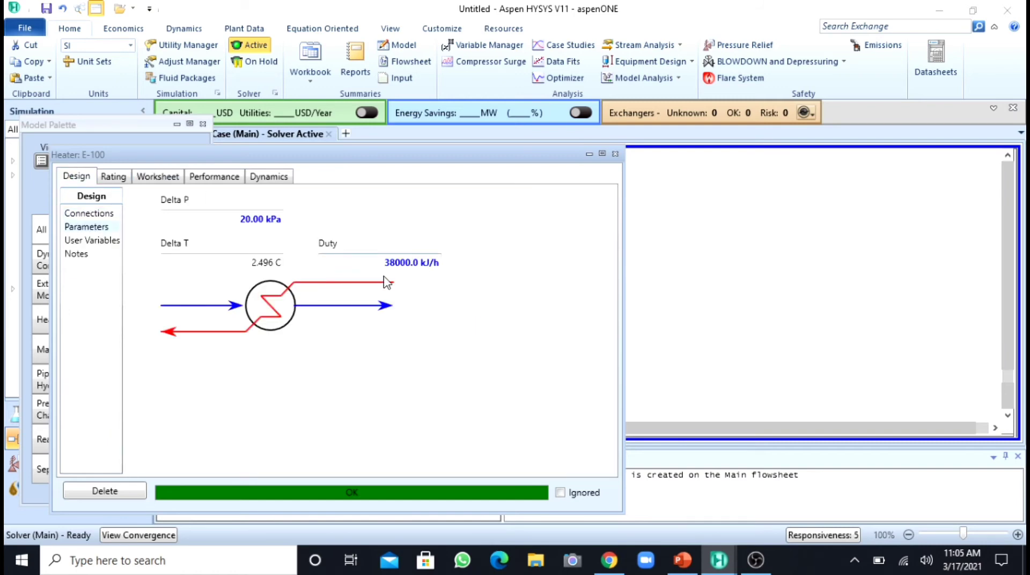
mouse_move(370, 265)
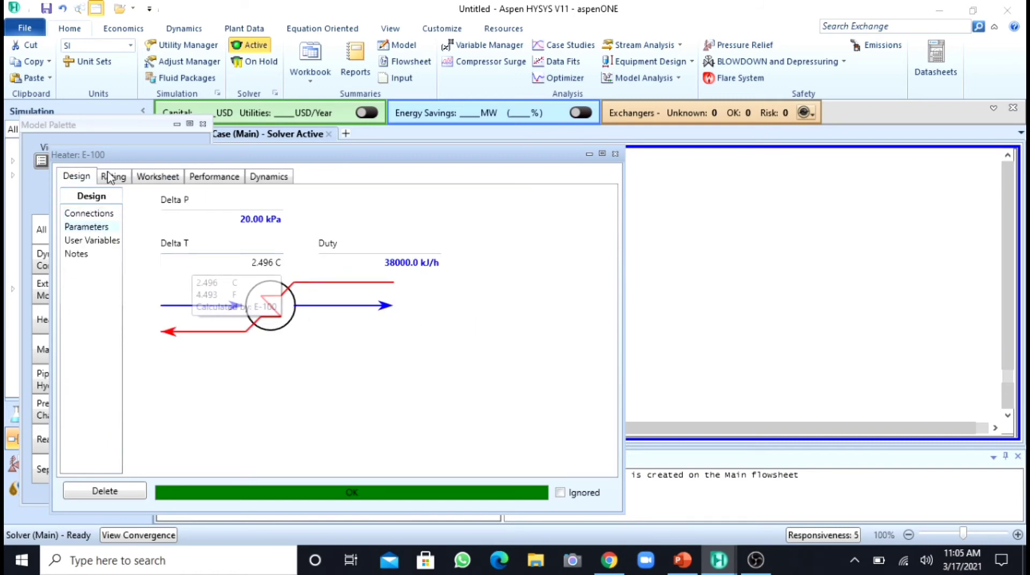
click(167, 180)
mouse_move(392, 244)
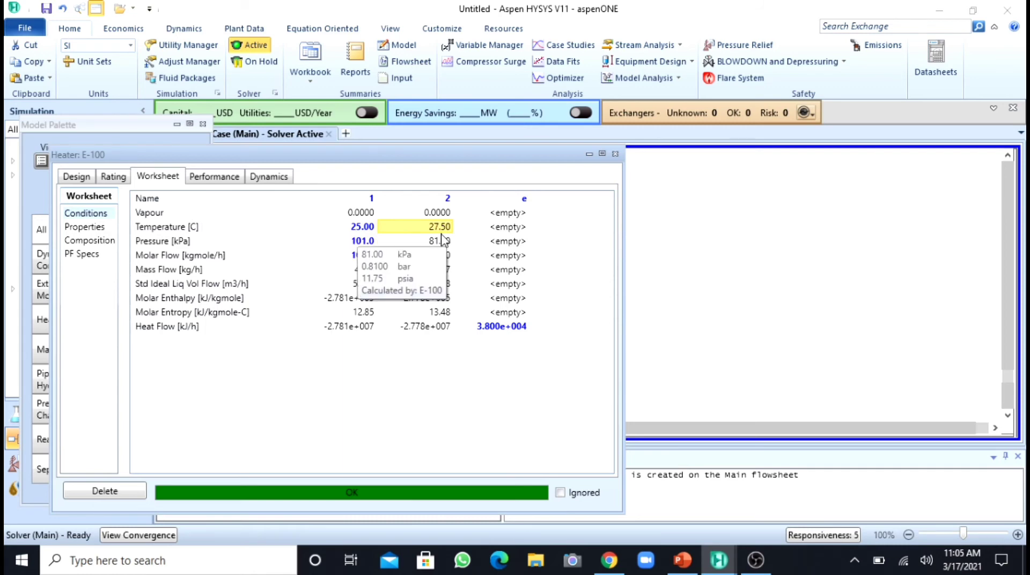
Minimize the heater window and try to place a Cooler on the flowsheet beside heater E-100.
click(589, 155)
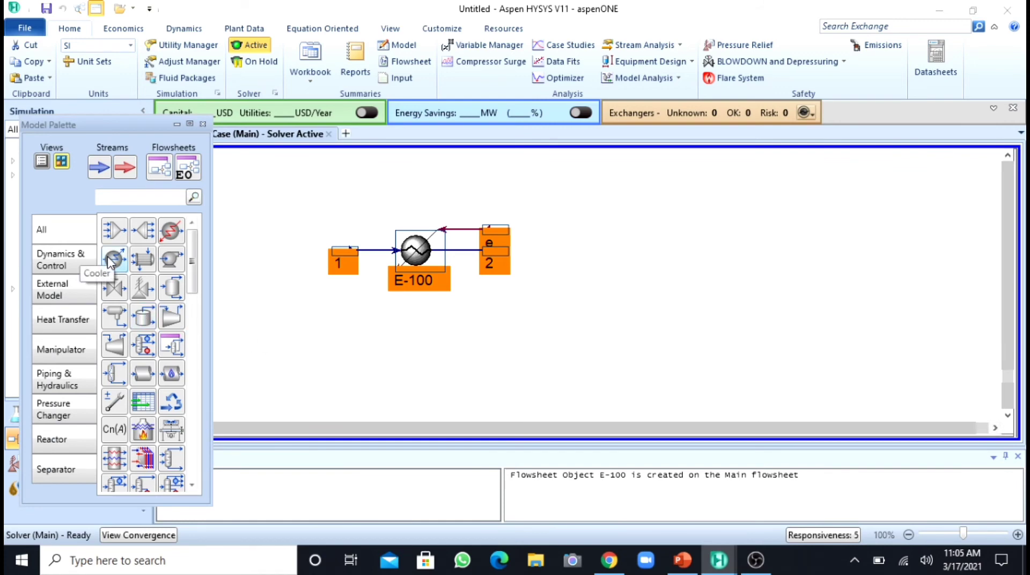
drag(110, 261, 575, 277)
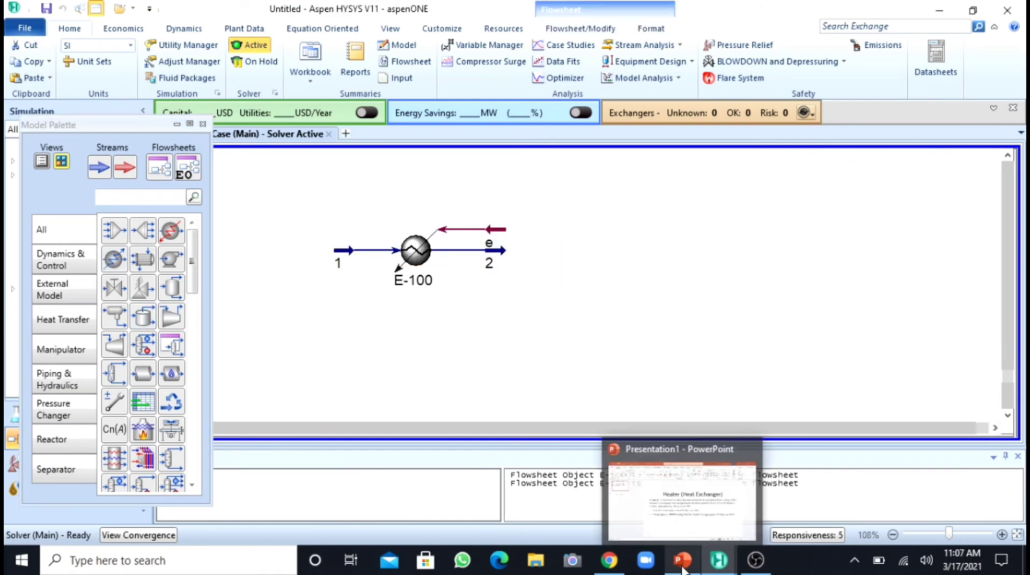
Switch to PowerPoint to read the cooler problem on slide 2, and return to the Aspen HYSYS flowsheet.
click(682, 568)
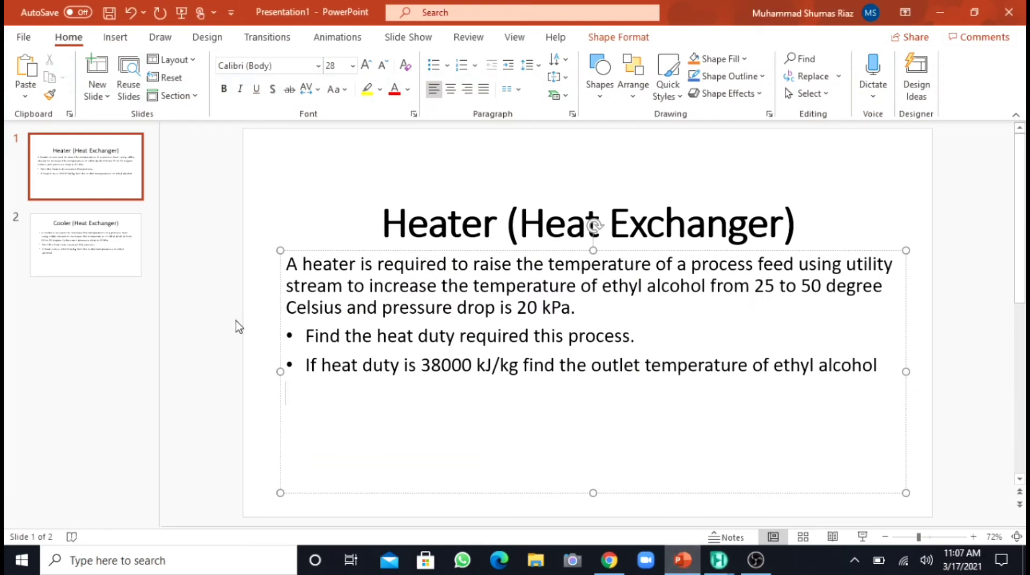
click(96, 256)
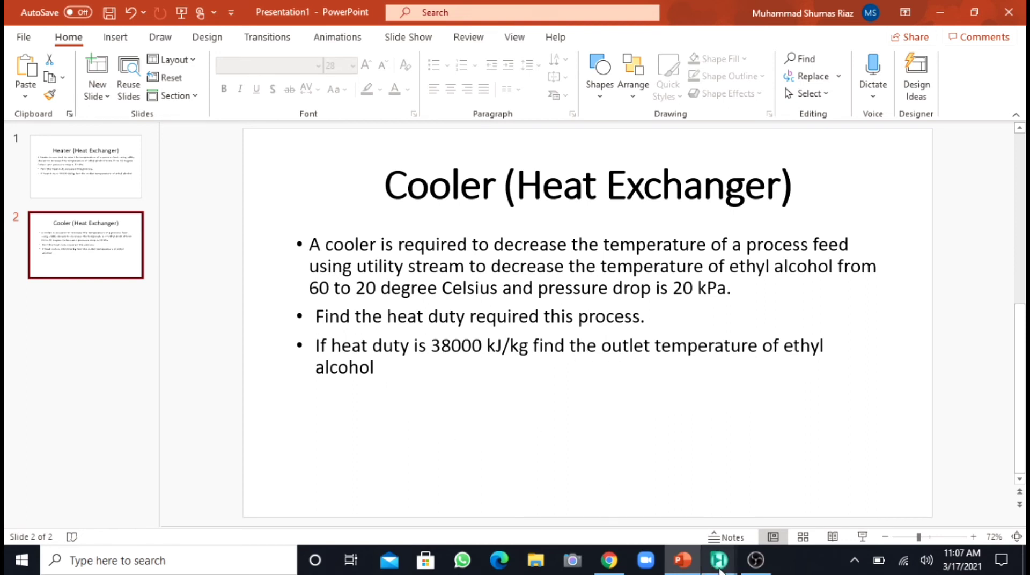
mouse_move(721, 572)
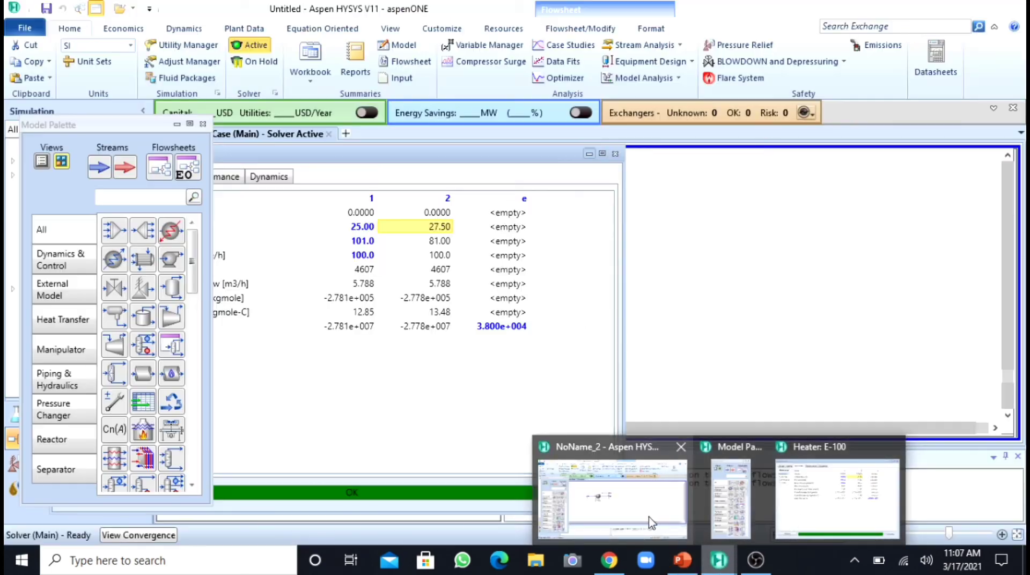
click(650, 516)
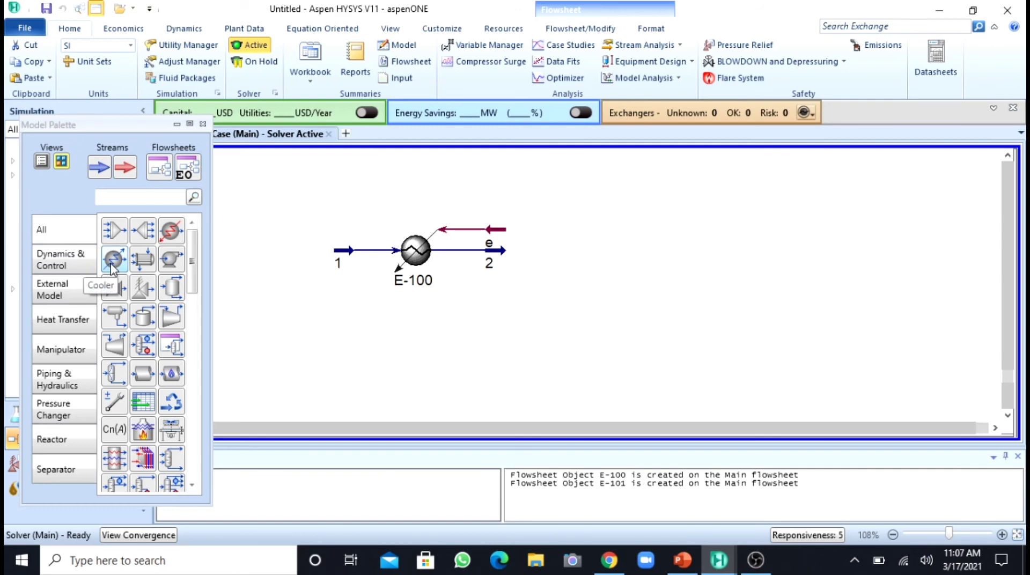
Place a Cooler on the flowsheet to the right of heater E-100 and open its property window.
drag(111, 266, 657, 288)
click(745, 359)
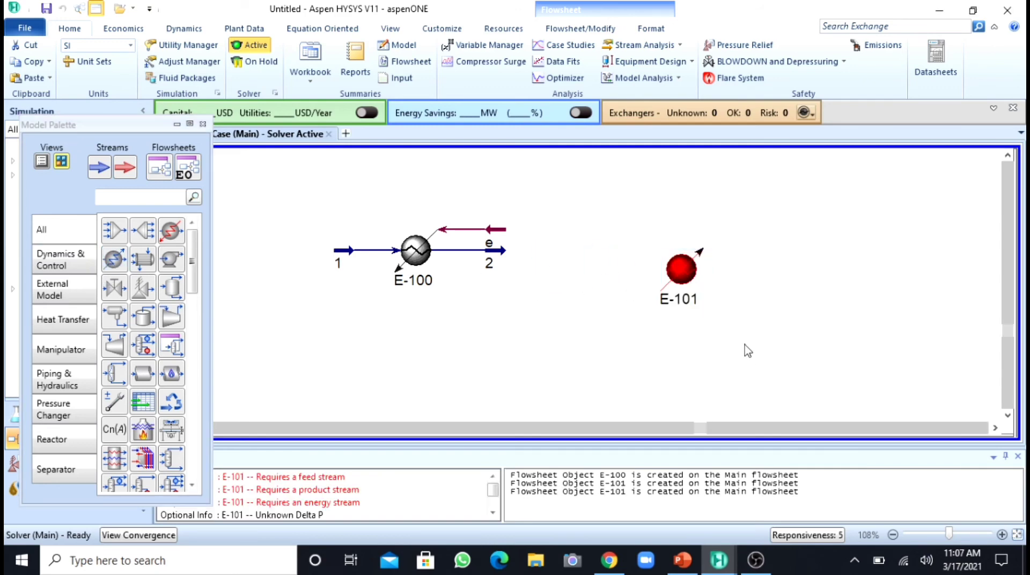
double_click(700, 295)
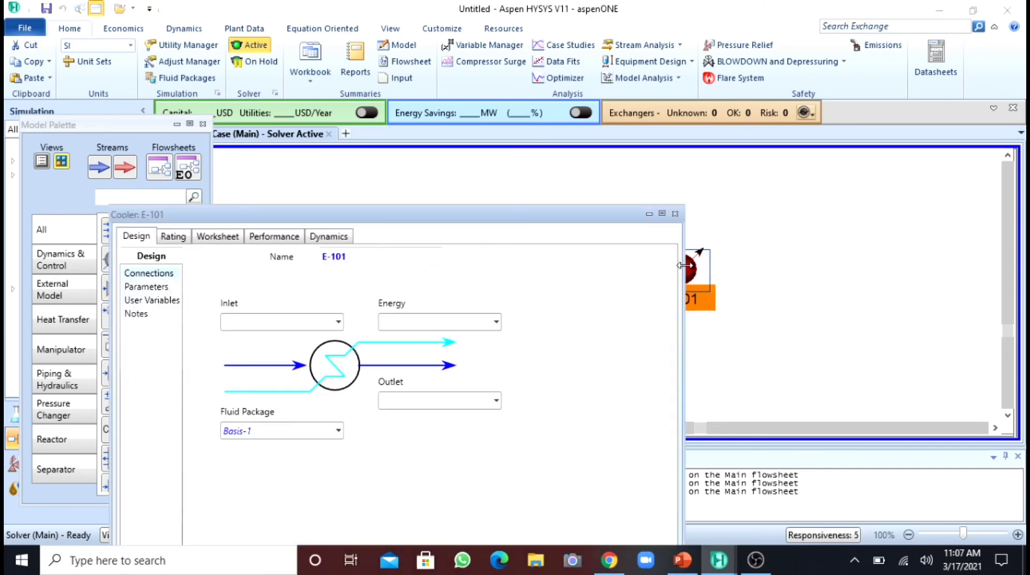
Connect the cooler with inlet stream 4, outlet stream 5 and energy stream e1, and move its window fully into view.
click(338, 324)
click(338, 324)
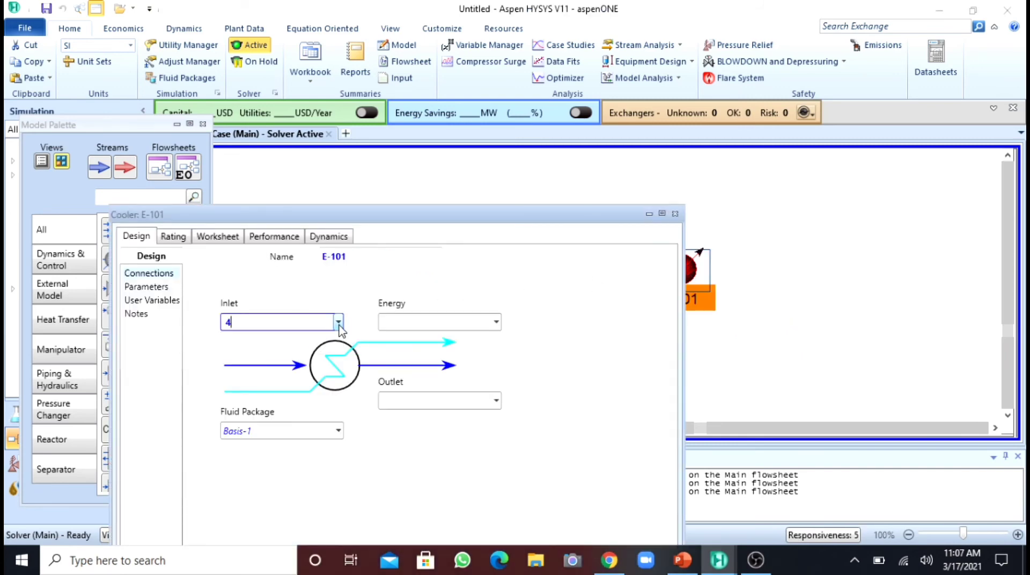
click(496, 401)
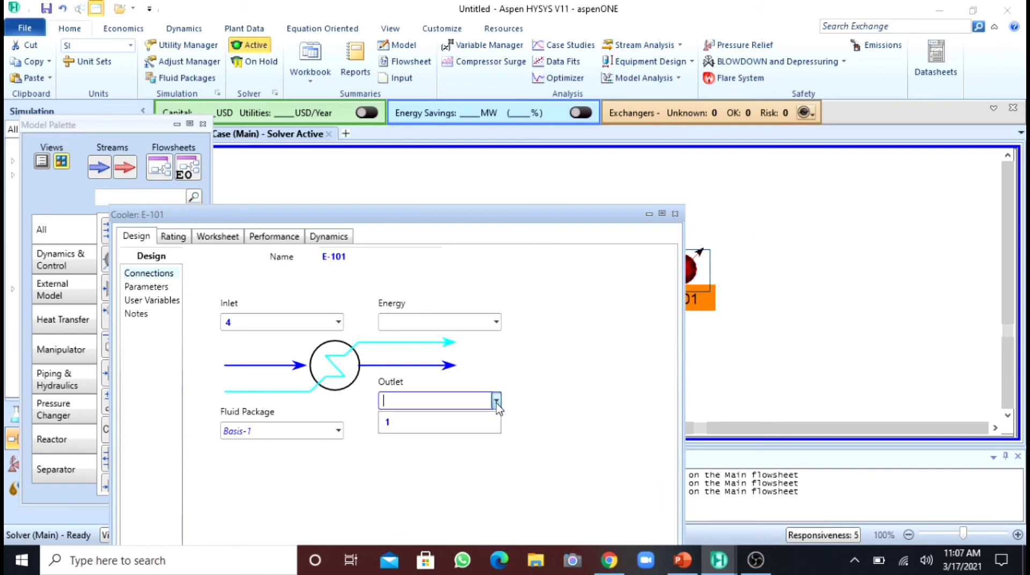
text(5)
key(Return)
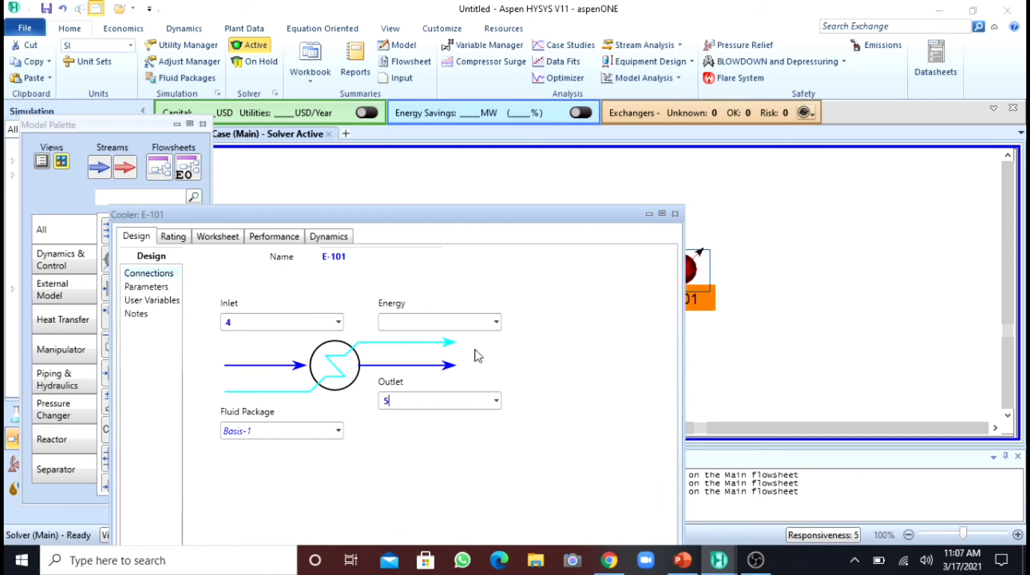
click(495, 323)
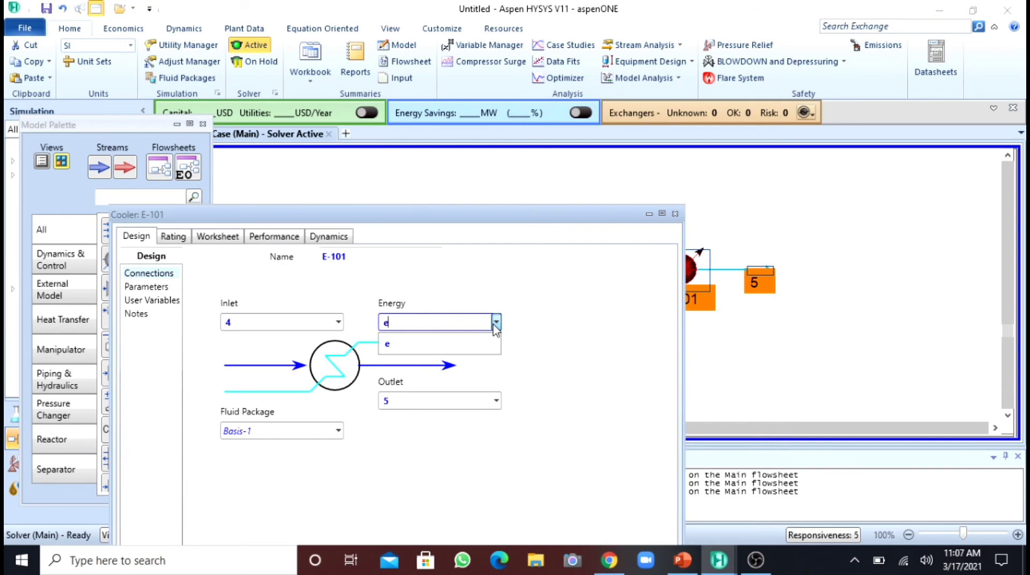
key(Return)
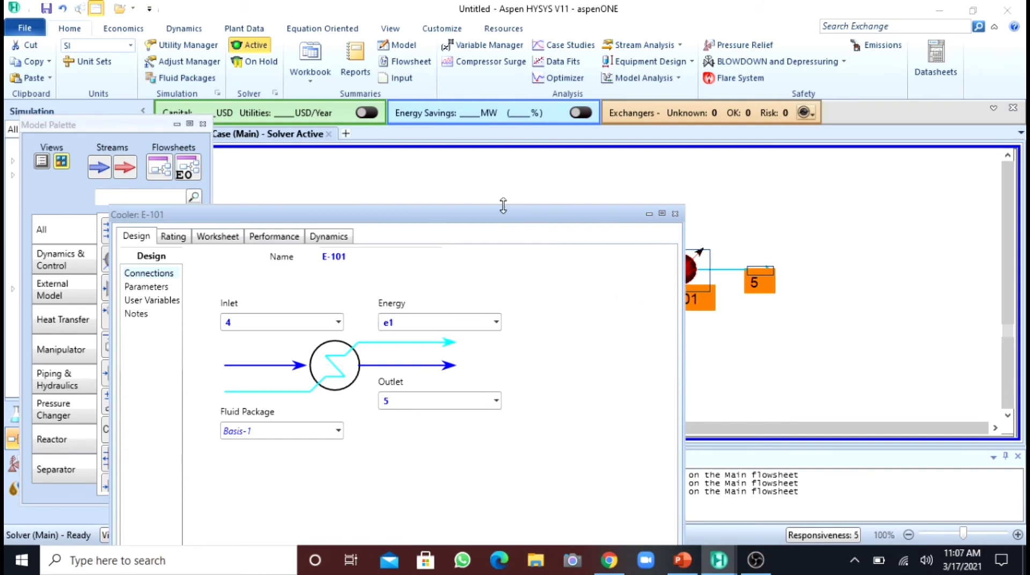
drag(506, 221, 576, 124)
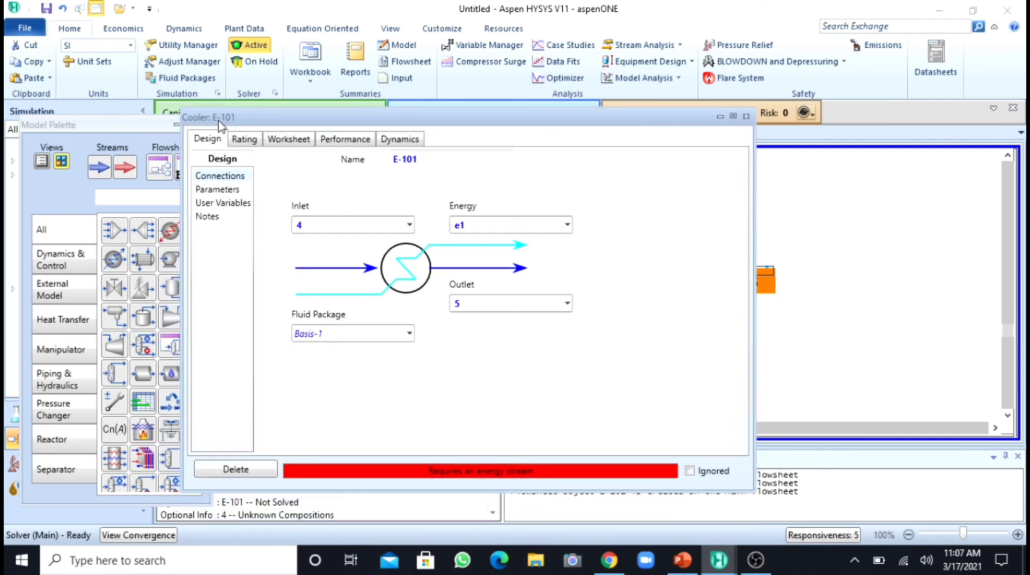
Set the cooler's pressure drop (Delta P) to 20 kPa in its design parameters.
click(217, 190)
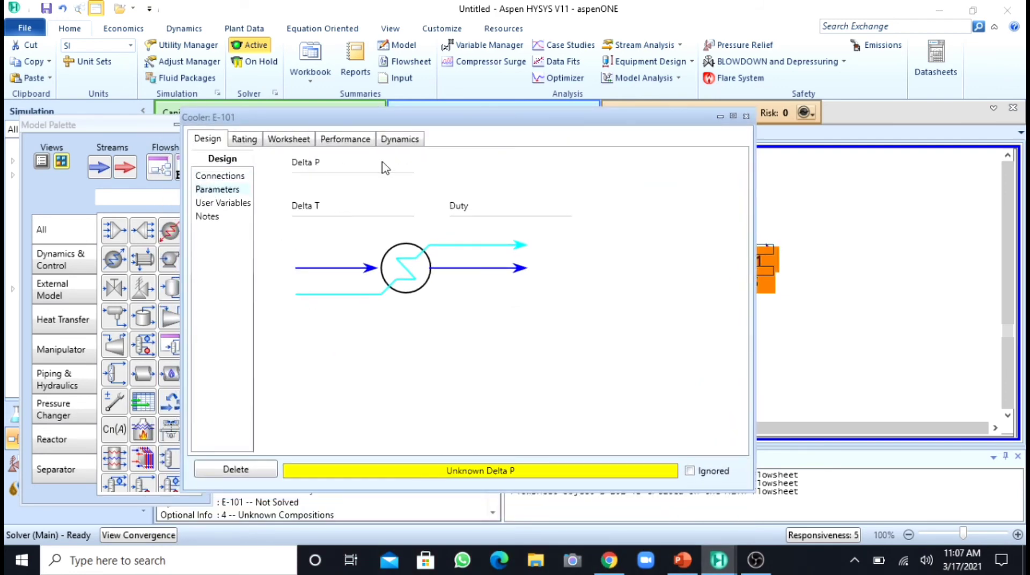
click(376, 179)
text(20)
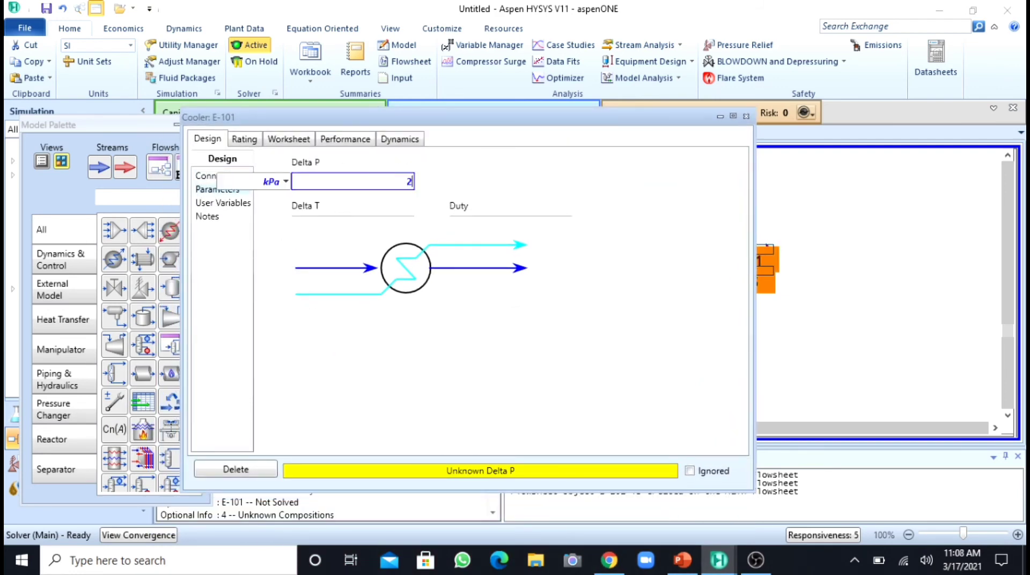